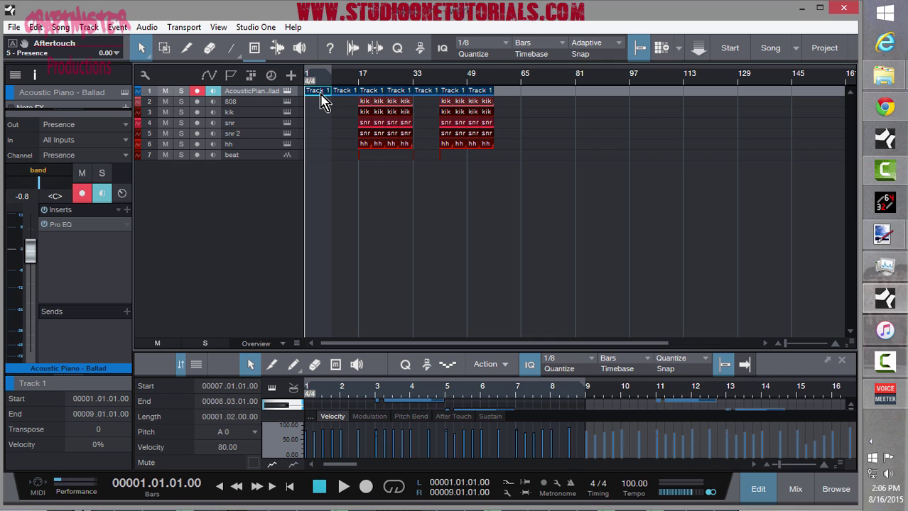
Move the first piano clip to bar 81 and shift all remaining clips back to start at bar 1
{"action": "left_click_drag", "start_coordinate": [324, 93], "coordinate": [591, 101]}
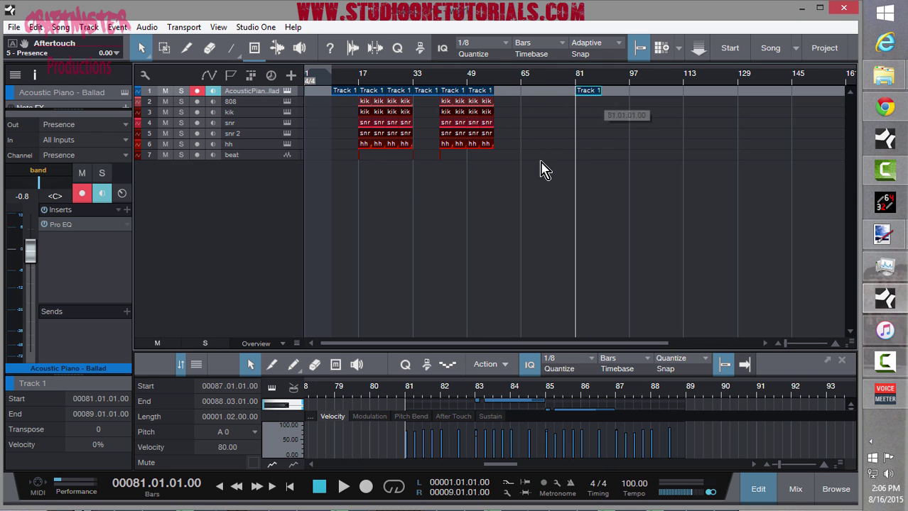
{"action": "left_click_drag", "start_coordinate": [534, 192], "coordinate": [322, 93]}
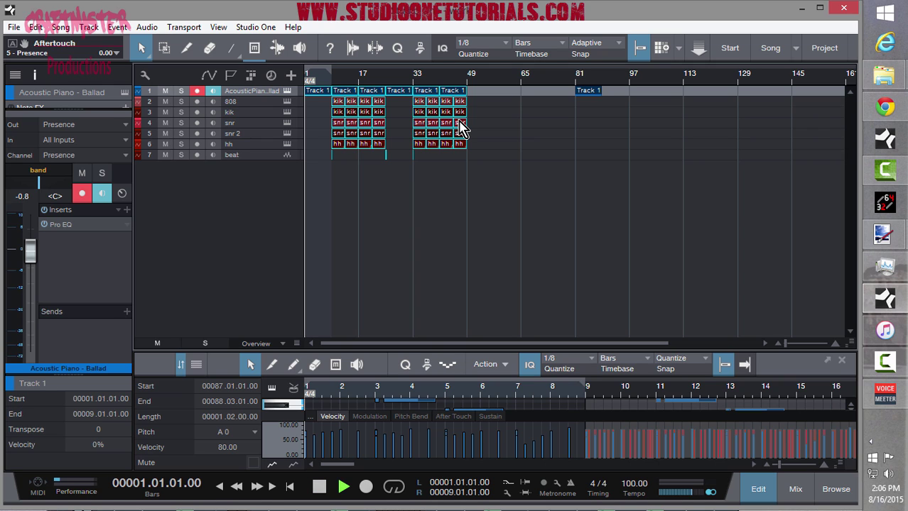
{"action": "key", "text": "space"}
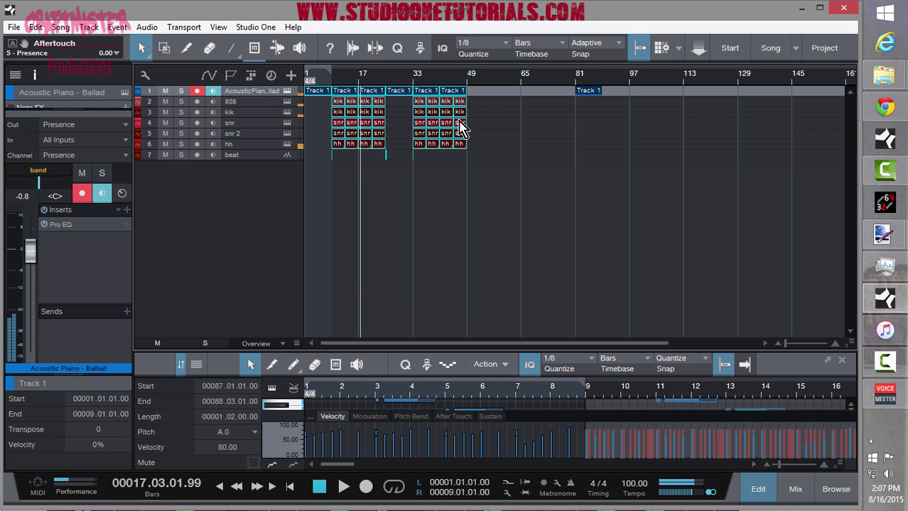
{"action": "left_click", "coordinate": [377, 214]}
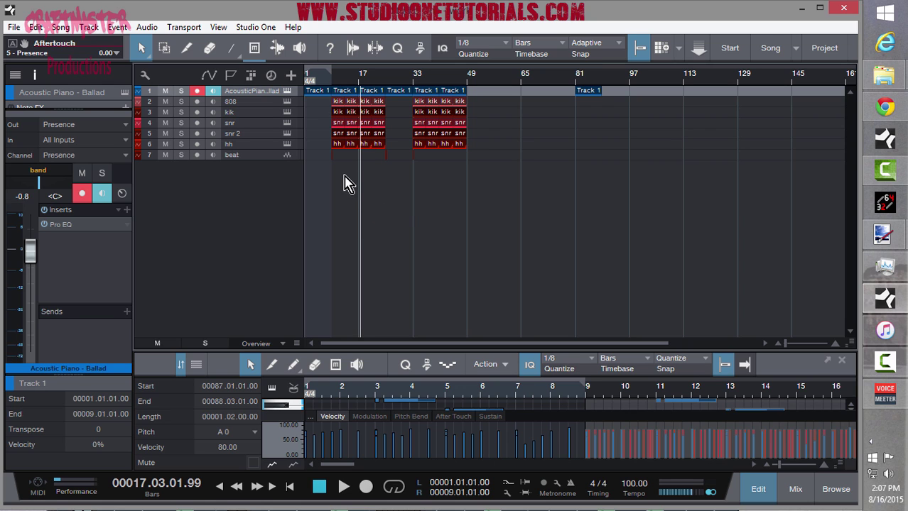
Enlarge the track lanes and expand the note editor to show the notes of the first piano clip
{"action": "scroll", "coordinate": [317, 129], "scroll_direction": "down", "scroll_amount": 4}
{"action": "scroll", "coordinate": [316, 129], "scroll_direction": "up", "scroll_amount": 3}
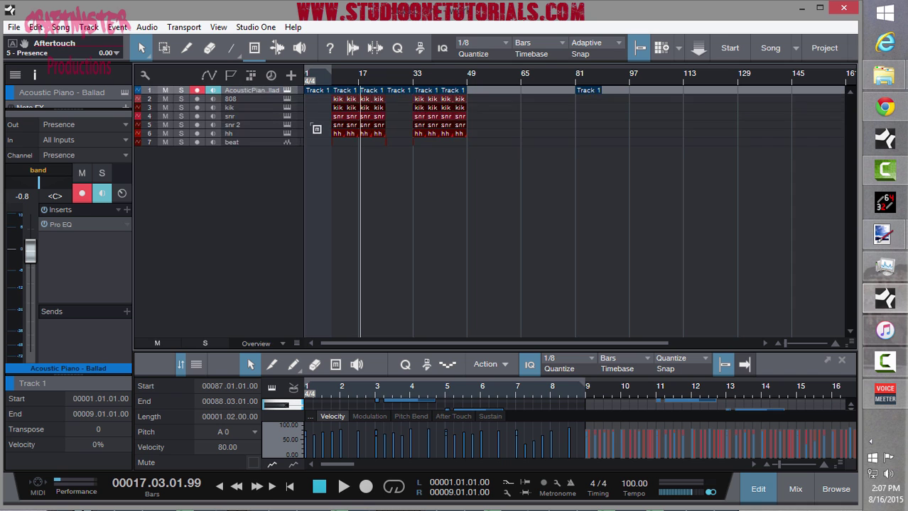
{"action": "scroll", "coordinate": [317, 130], "scroll_direction": "up", "scroll_amount": 5}
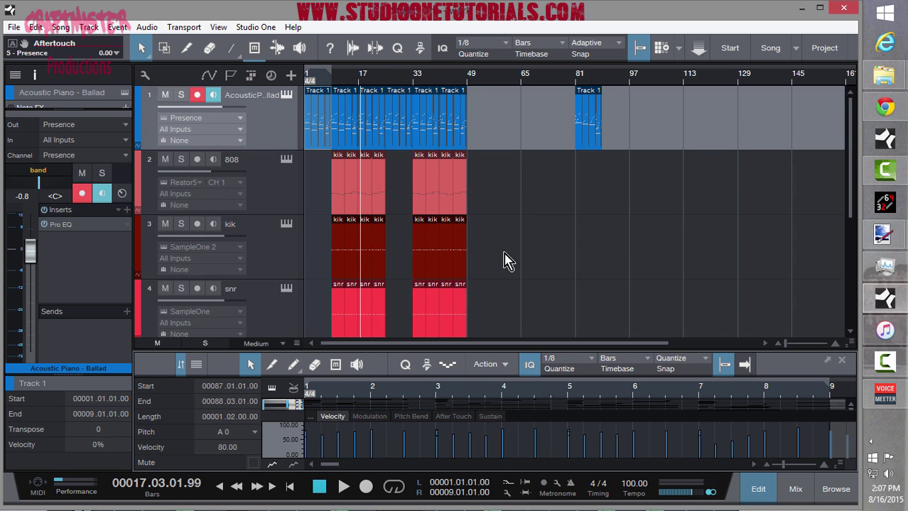
{"action": "left_click_drag", "start_coordinate": [533, 353], "coordinate": [532, 172]}
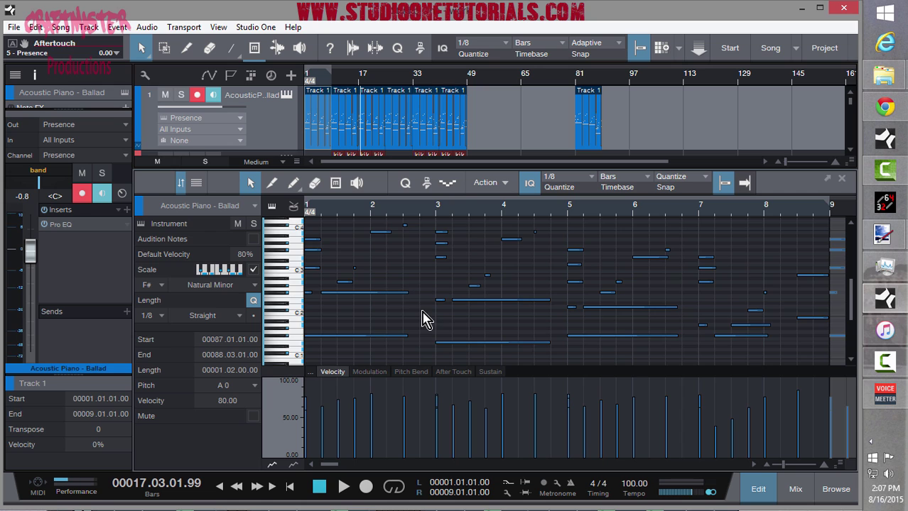
{"action": "scroll", "coordinate": [423, 316], "scroll_direction": "up", "scroll_amount": 1}
{"action": "scroll", "coordinate": [425, 310], "scroll_direction": "up", "scroll_amount": 2}
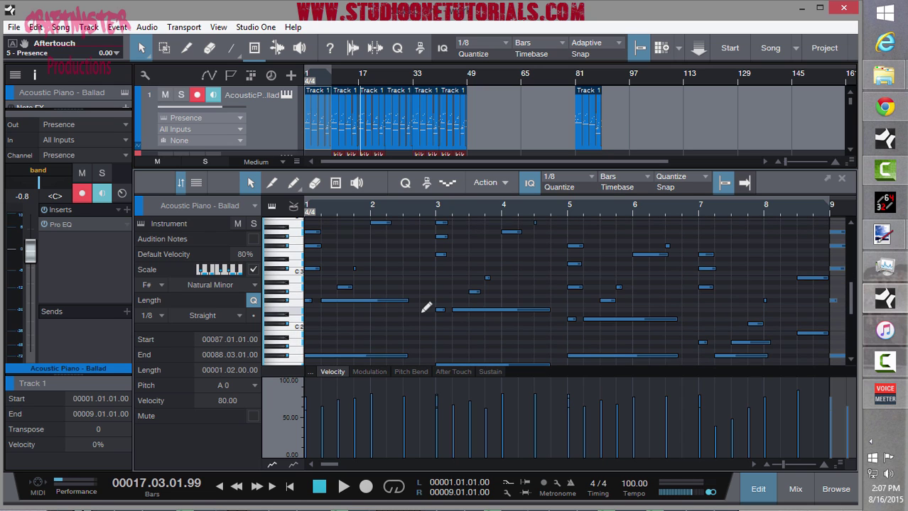
{"action": "scroll", "coordinate": [426, 308], "scroll_direction": "down", "scroll_amount": 1}
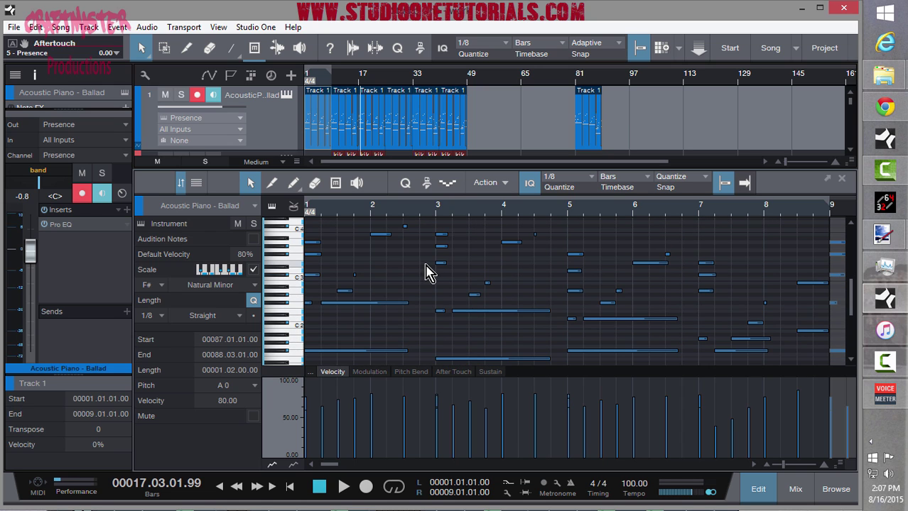
Inspect the piano track's Presence instrument, including its second page of controls, and close it
{"action": "left_click", "coordinate": [287, 100]}
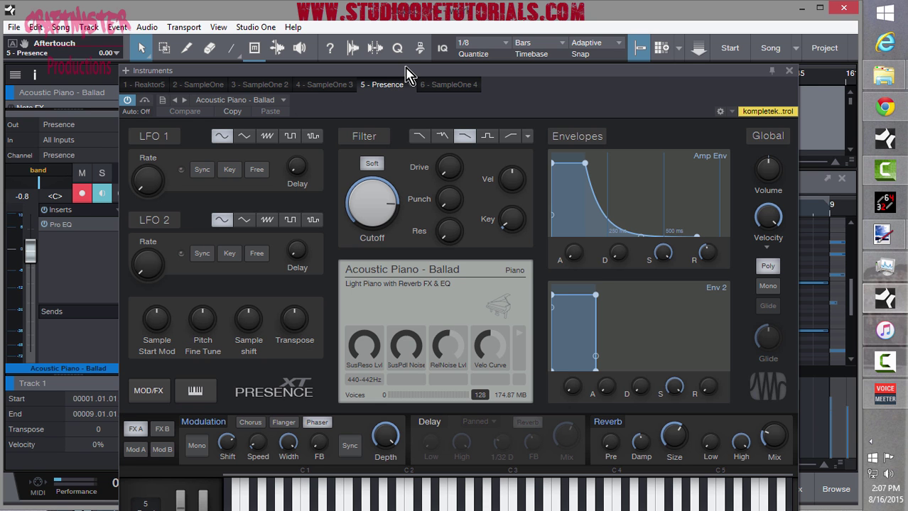
{"action": "left_click_drag", "start_coordinate": [424, 71], "coordinate": [407, 17]}
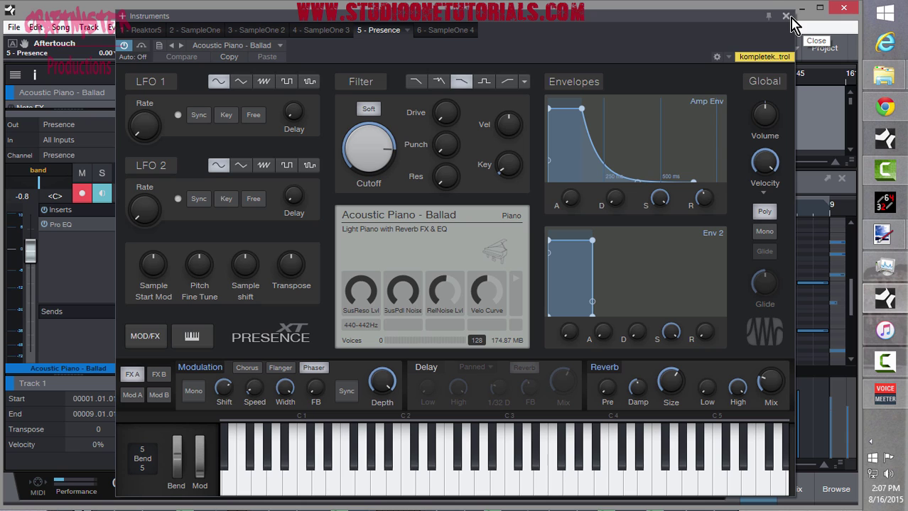
{"action": "left_click", "coordinate": [517, 286]}
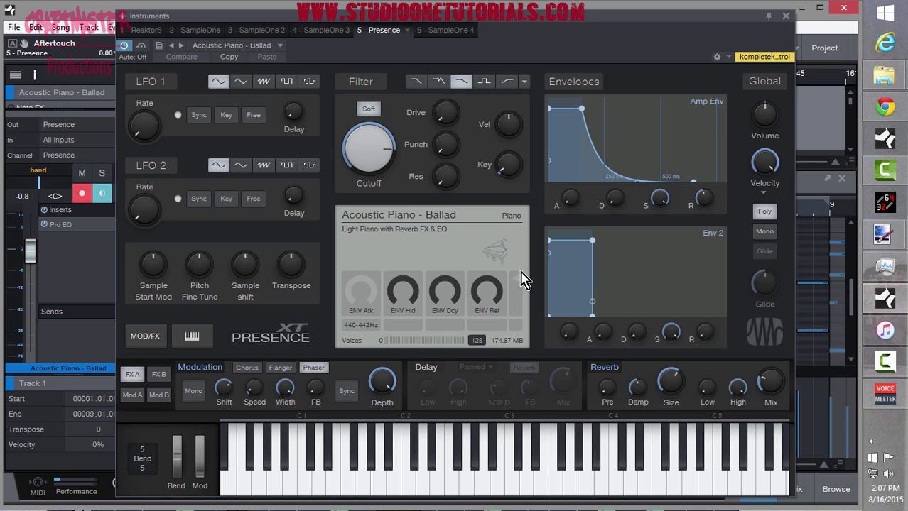
{"action": "left_click", "coordinate": [521, 280]}
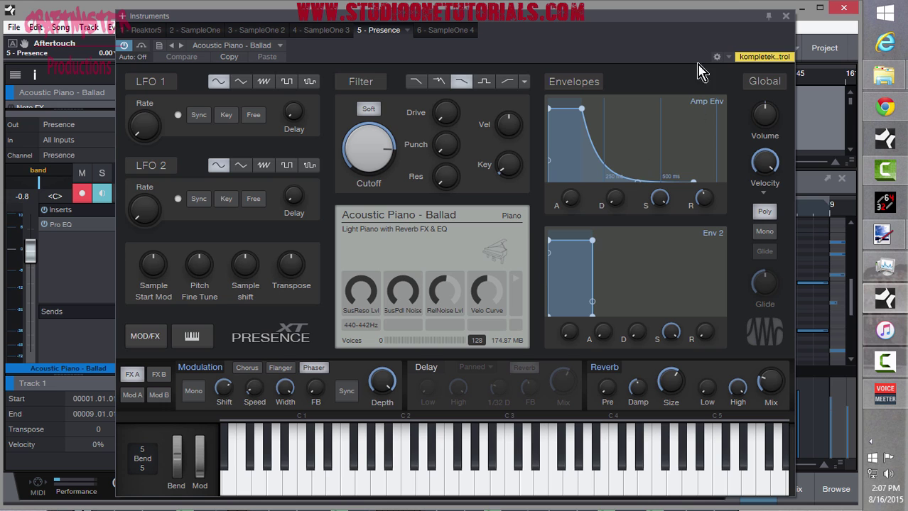
{"action": "left_click", "coordinate": [786, 15]}
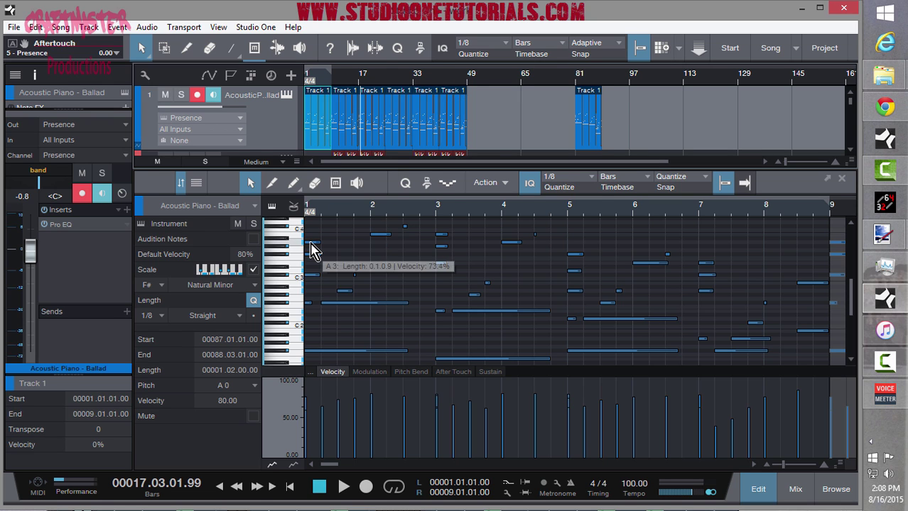
Hide the inspector and move the five piano clips following the first one to start at bar 23
{"action": "key", "text": "F4"}
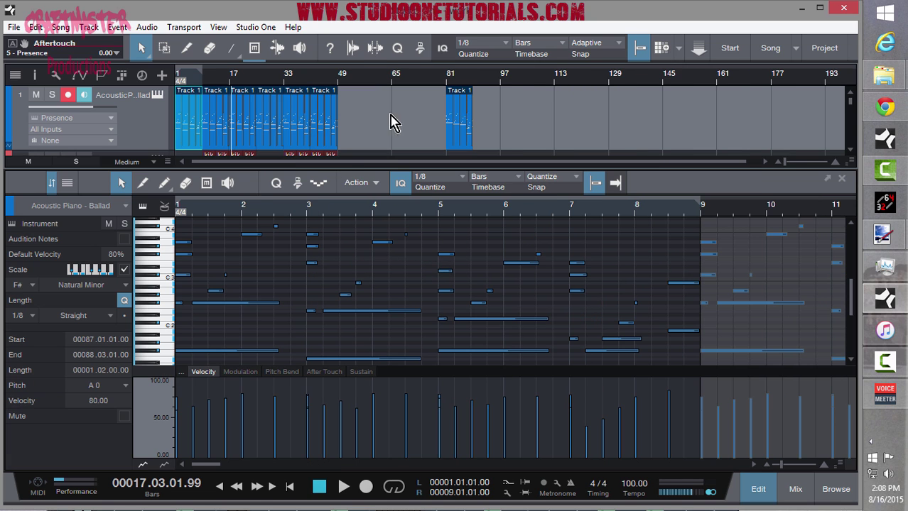
{"action": "left_click_drag", "start_coordinate": [385, 126], "coordinate": [263, 114]}
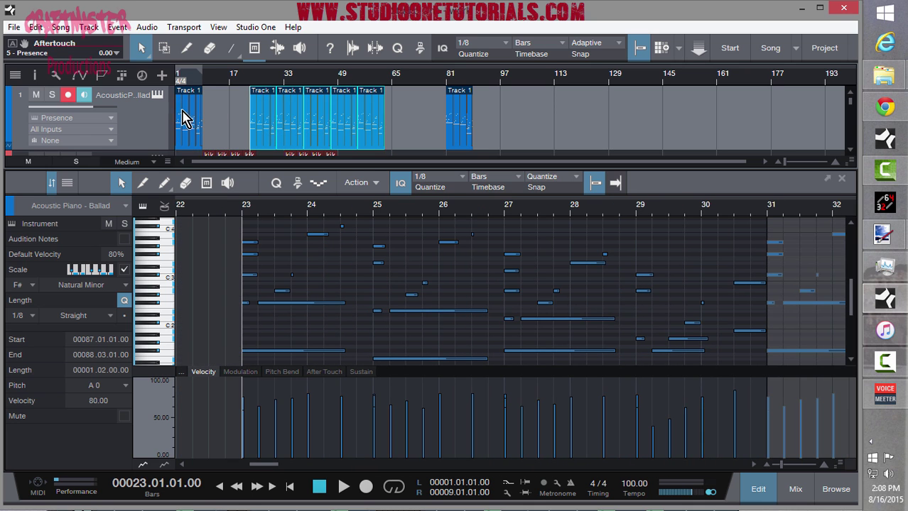
{"action": "left_click", "coordinate": [191, 129]}
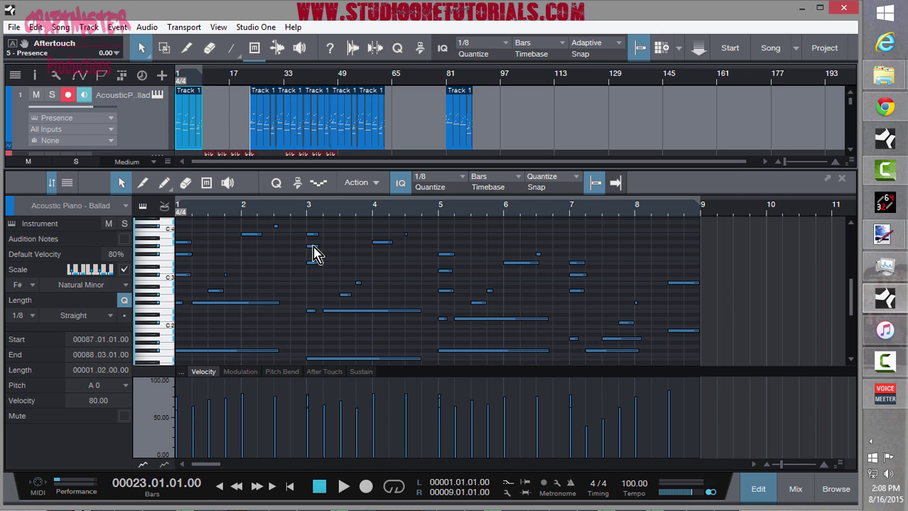
Shrink the velocity lane and expand the piano roll over the arrangement for the first piano clip
{"action": "scroll", "coordinate": [355, 268], "scroll_direction": "down", "scroll_amount": 1}
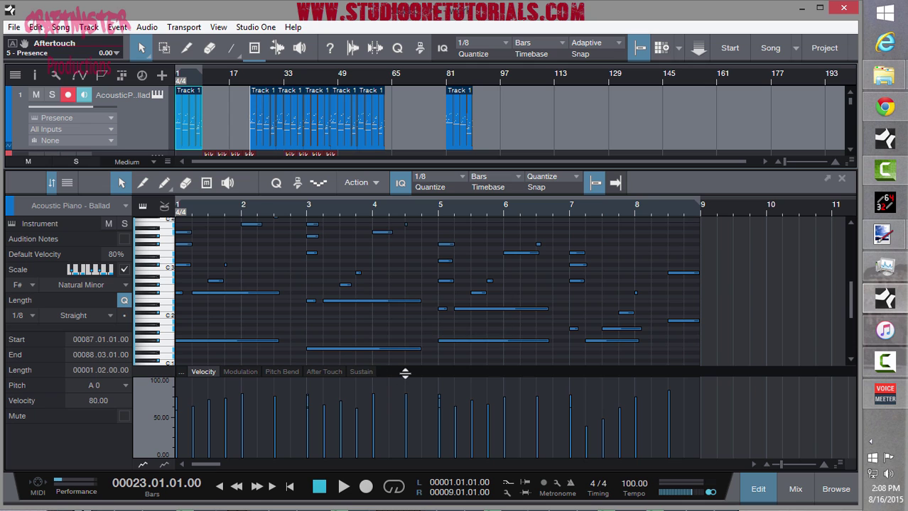
{"action": "left_click_drag", "start_coordinate": [405, 373], "coordinate": [405, 374]}
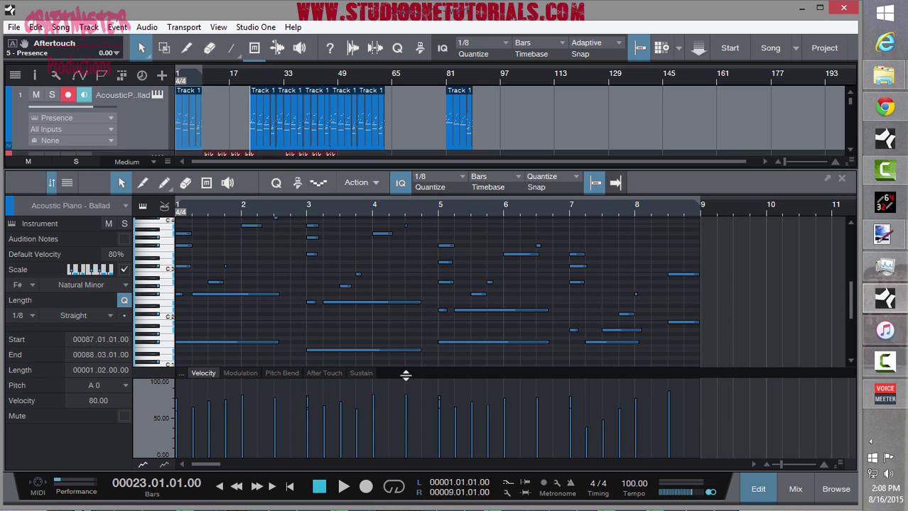
{"action": "left_click_drag", "start_coordinate": [405, 376], "coordinate": [397, 433]}
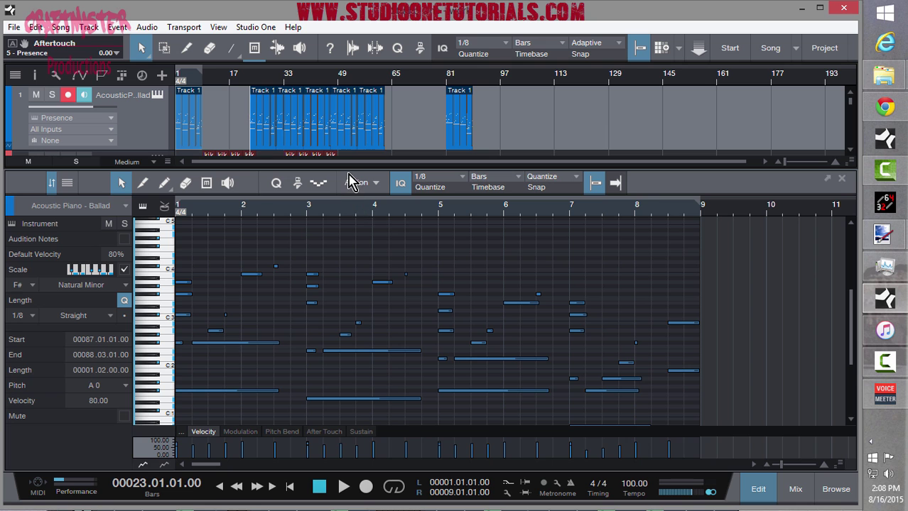
{"action": "left_click_drag", "start_coordinate": [349, 170], "coordinate": [352, 60]}
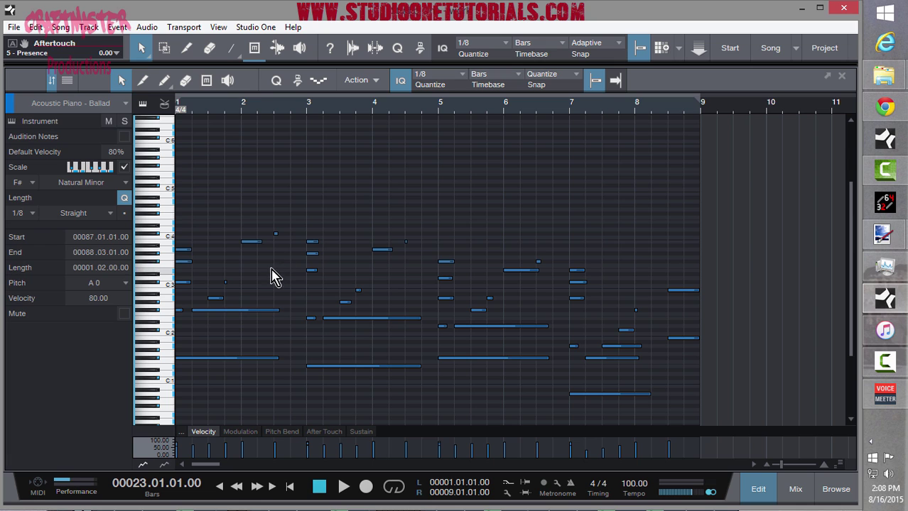
Delete the notes between the chords in bars 1 to 4, keeping the chords at the start of bars 1 and 3
{"action": "left_click_drag", "start_coordinate": [216, 165], "coordinate": [286, 415]}
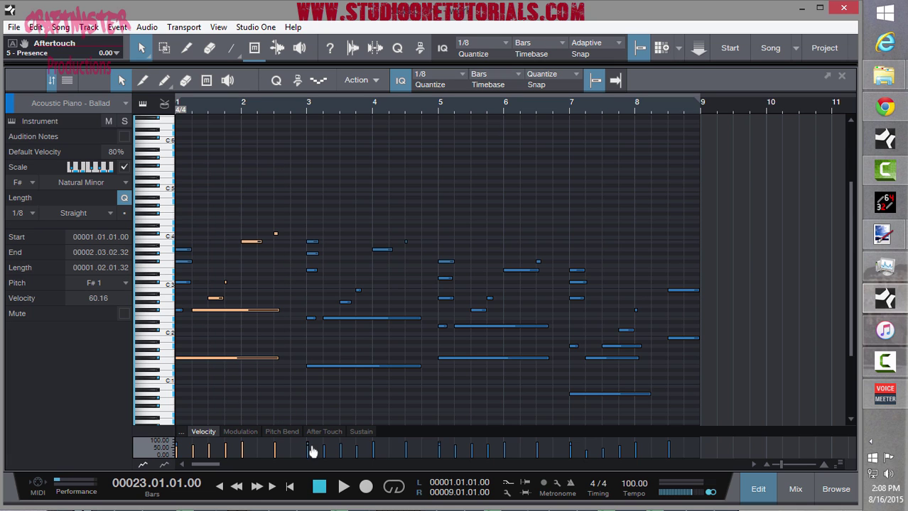
{"action": "key", "text": "Delete"}
{"action": "left_click_drag", "start_coordinate": [369, 365], "coordinate": [404, 422]}
{"action": "key", "text": "Delete"}
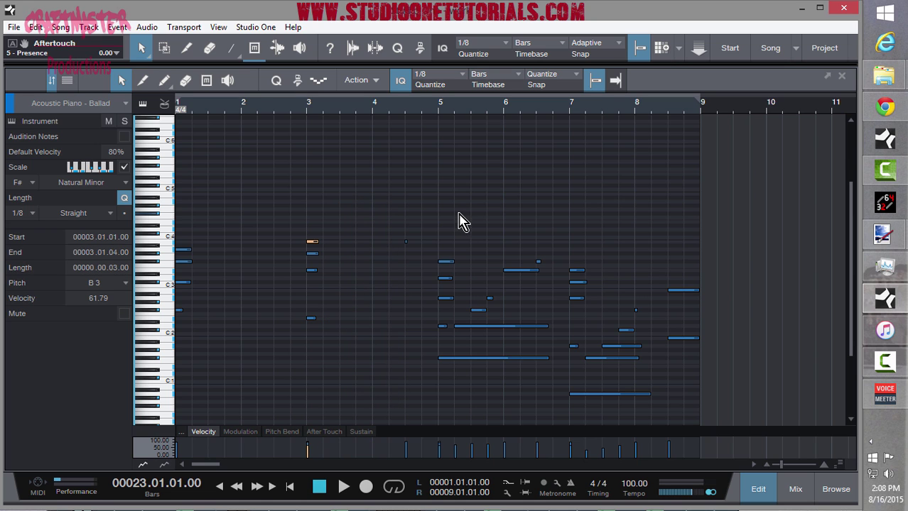
{"action": "left_click_drag", "start_coordinate": [384, 216], "coordinate": [426, 274]}
{"action": "key", "text": "Delete"}
Delete the melody and long bass notes in bars 5 and 6, keeping the chord at the start of bar 5
{"action": "left_click_drag", "start_coordinate": [471, 200], "coordinate": [523, 388]}
{"action": "key", "text": "Delete"}
{"action": "left_click_drag", "start_coordinate": [548, 277], "coordinate": [562, 295]}
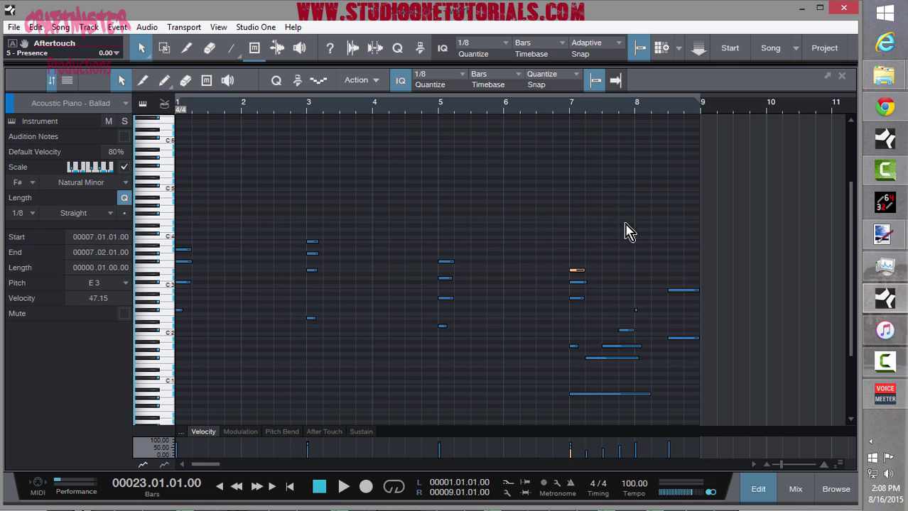
{"action": "key", "text": "Delete"}
Delete the extra notes in bars 7 and 8, keeping only the chord at the start of bar 7
{"action": "left_click_drag", "start_coordinate": [603, 256], "coordinate": [640, 418]}
{"action": "key", "text": "Delete"}
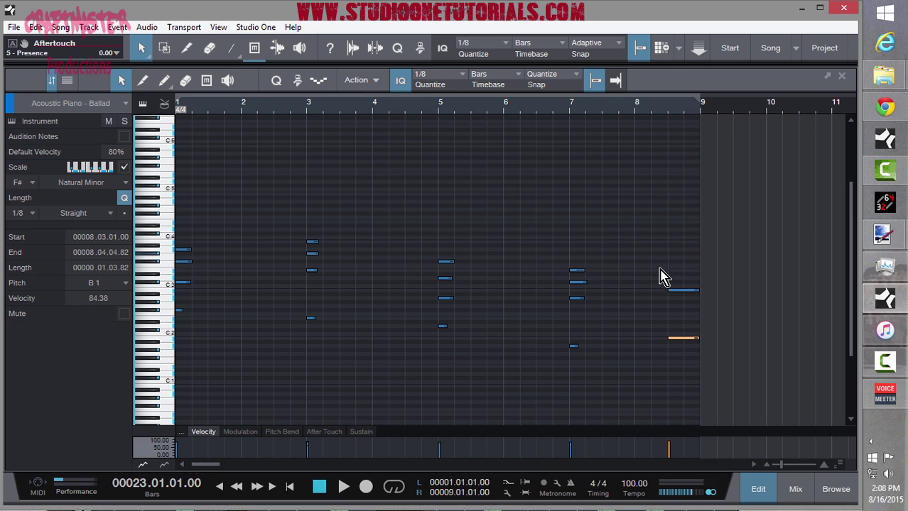
{"action": "left_click_drag", "start_coordinate": [644, 252], "coordinate": [662, 298]}
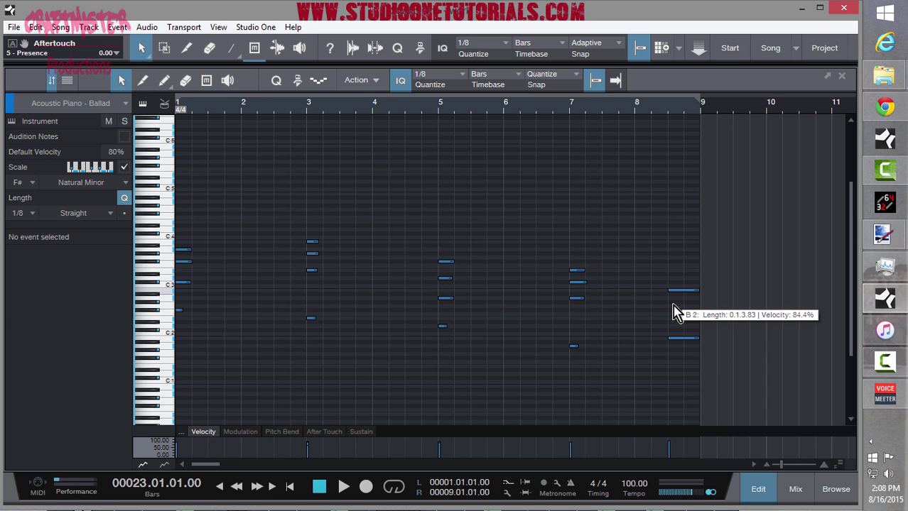
{"action": "left_click_drag", "start_coordinate": [657, 272], "coordinate": [689, 354]}
{"action": "key", "text": "Delete"}
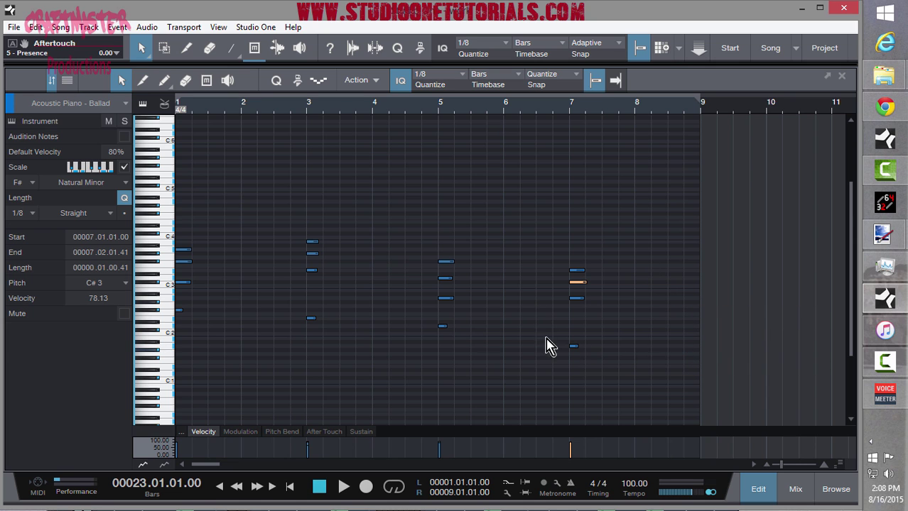
Lengthen all notes of the four remaining chords together so each chord lasts about two bars
{"action": "left_click_drag", "start_coordinate": [618, 375], "coordinate": [178, 221]}
{"action": "left_click_drag", "start_coordinate": [196, 284], "coordinate": [309, 292]}
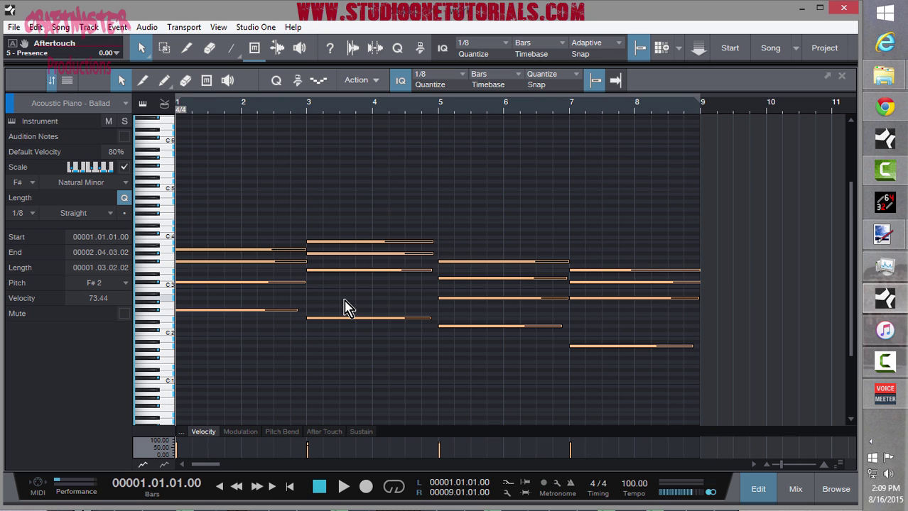
Play the lengthened chord progression through bar 8, enlarge its notes to show their names, and return to the song start
{"action": "key", "text": "space"}
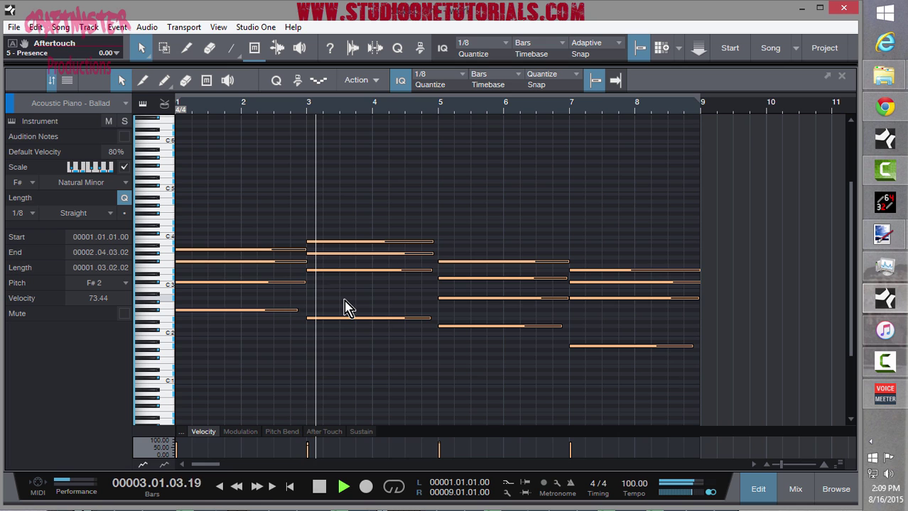
{"action": "scroll", "coordinate": [348, 298], "scroll_direction": "up", "scroll_amount": 2}
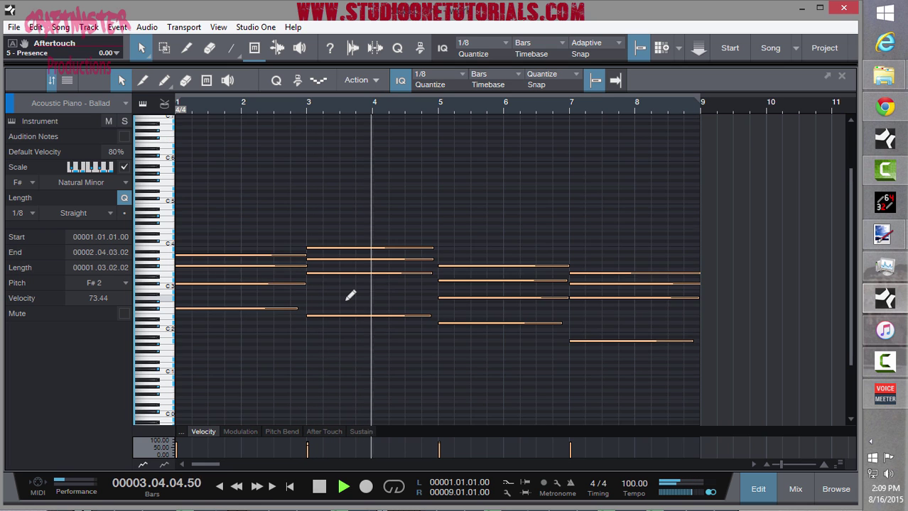
{"action": "scroll", "coordinate": [350, 295], "scroll_direction": "up", "scroll_amount": 2}
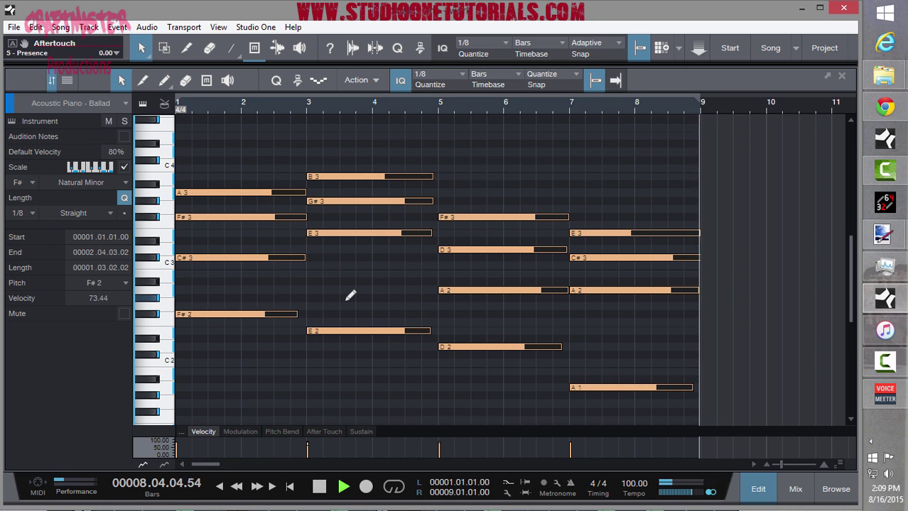
{"action": "key", "text": "space"}
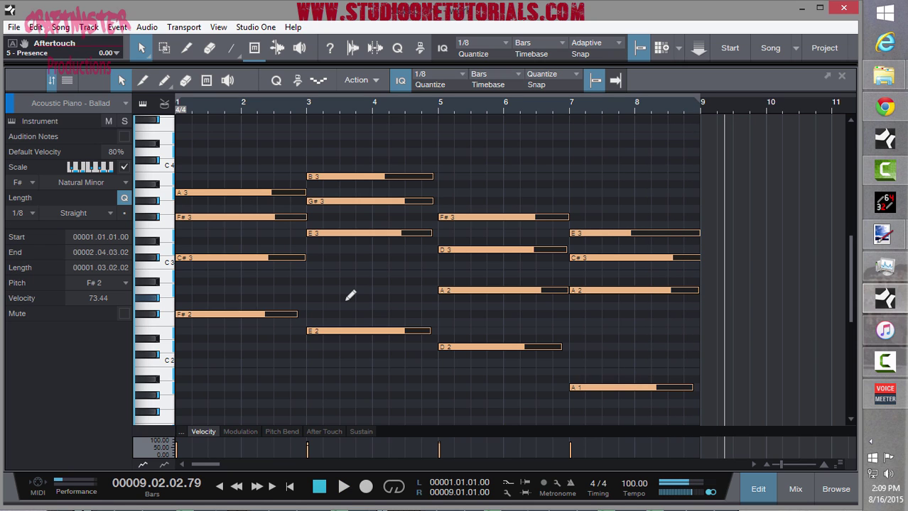
{"action": "key", "text": "comma"}
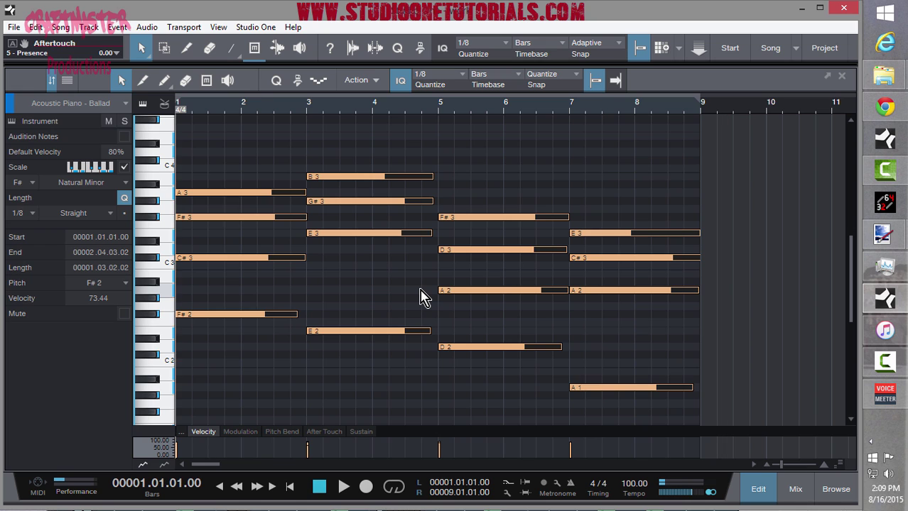
Raise the C#3 note of the bar 1 chord by one octave and audition its pitches on the keyboard
{"action": "left_click", "coordinate": [357, 249]}
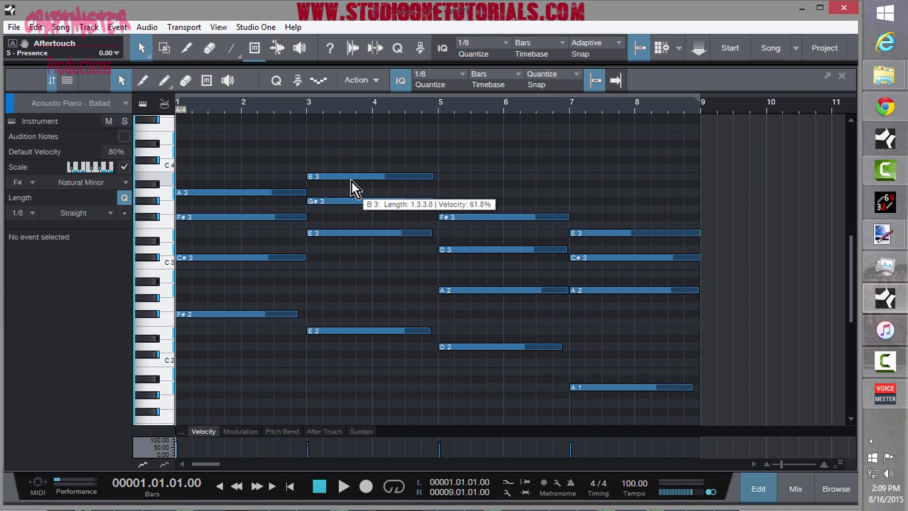
{"action": "left_click", "coordinate": [263, 263]}
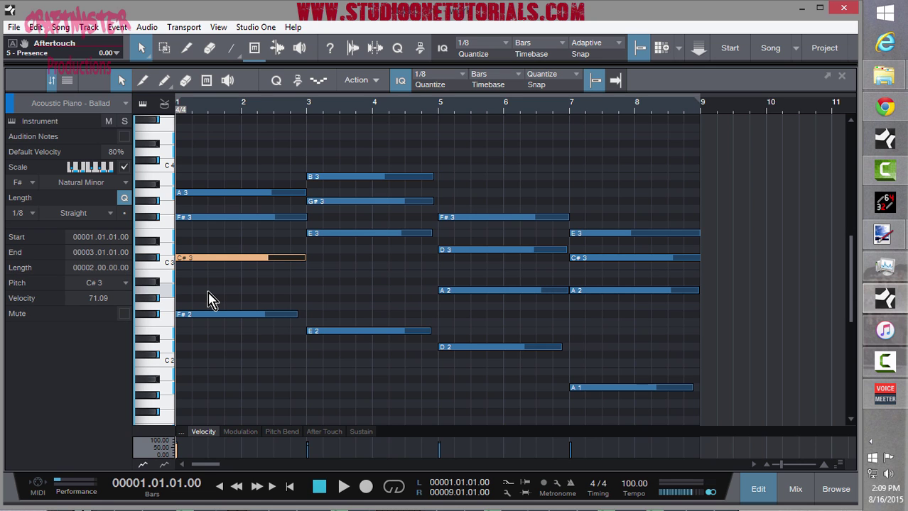
{"action": "key", "text": "shift+Up"}
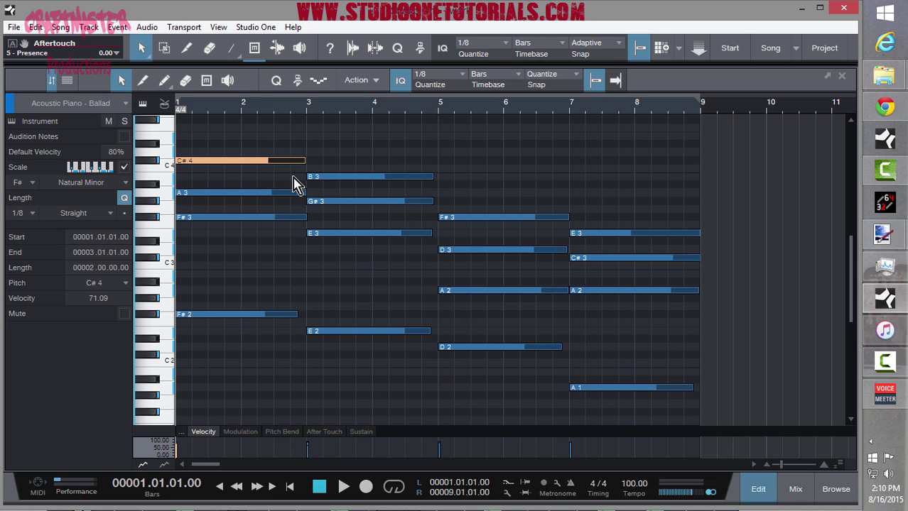
{"action": "left_click", "coordinate": [155, 219]}
{"action": "left_click", "coordinate": [171, 242]}
{"action": "left_click", "coordinate": [170, 256]}
Try raising the A2 note of the bar 7 chord by one octave
{"action": "left_click", "coordinate": [634, 291]}
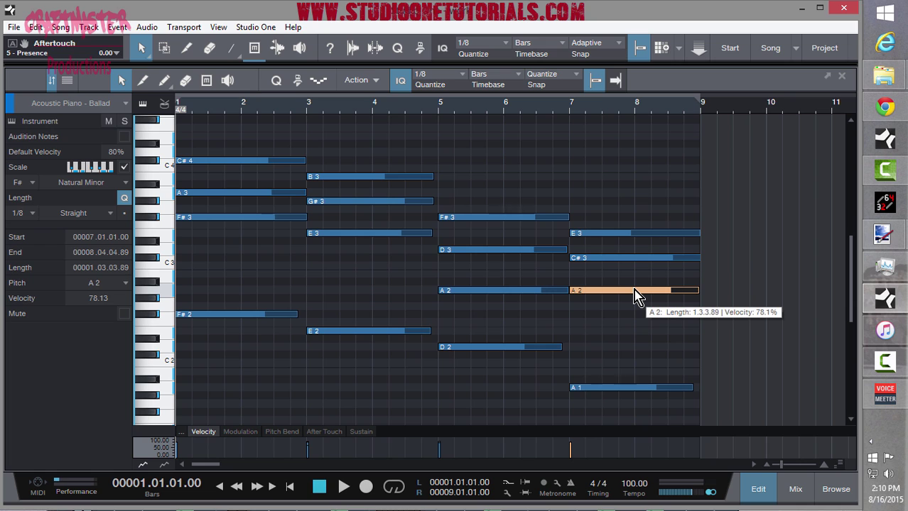
{"action": "key", "text": "shift+Up"}
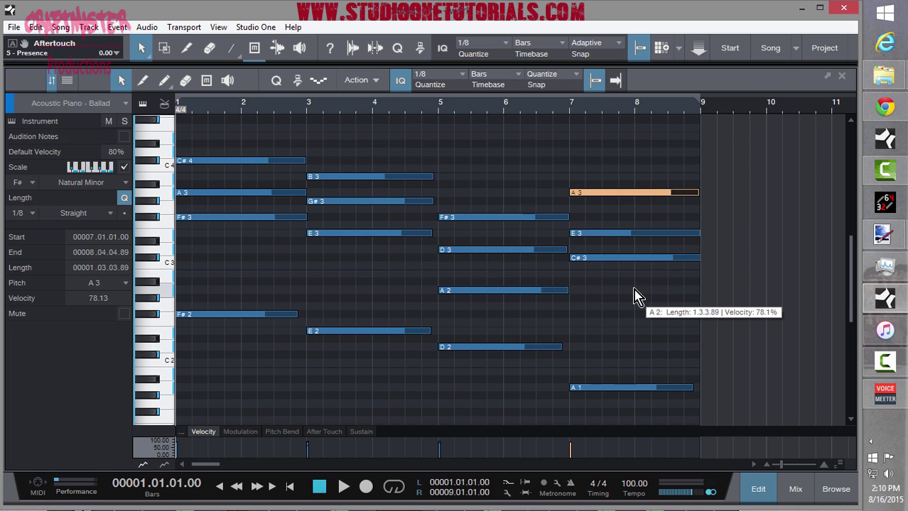
{"action": "left_click", "coordinate": [169, 199]}
{"action": "key", "text": "shift+Down"}
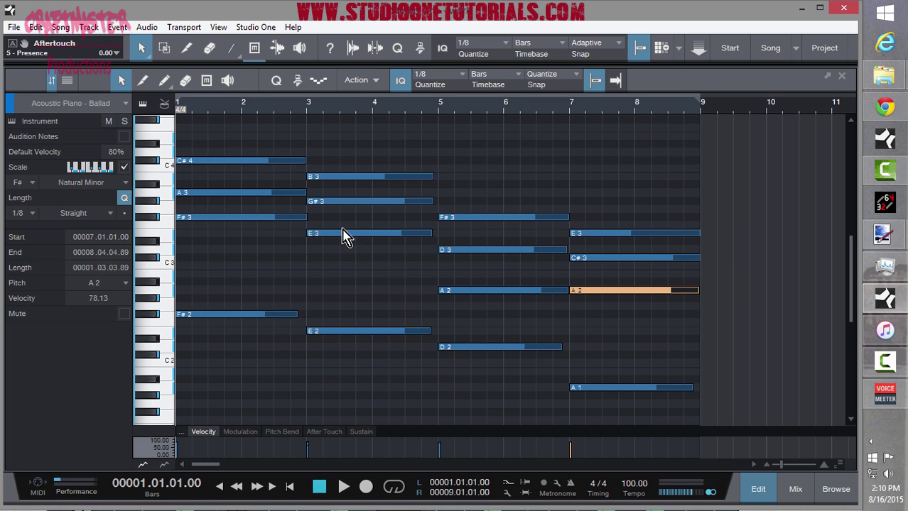
Lower the B3 note of the bar 3 chord by one octave and play the progression through bar 8
{"action": "left_click", "coordinate": [348, 177]}
{"action": "key", "text": "shift+Down"}
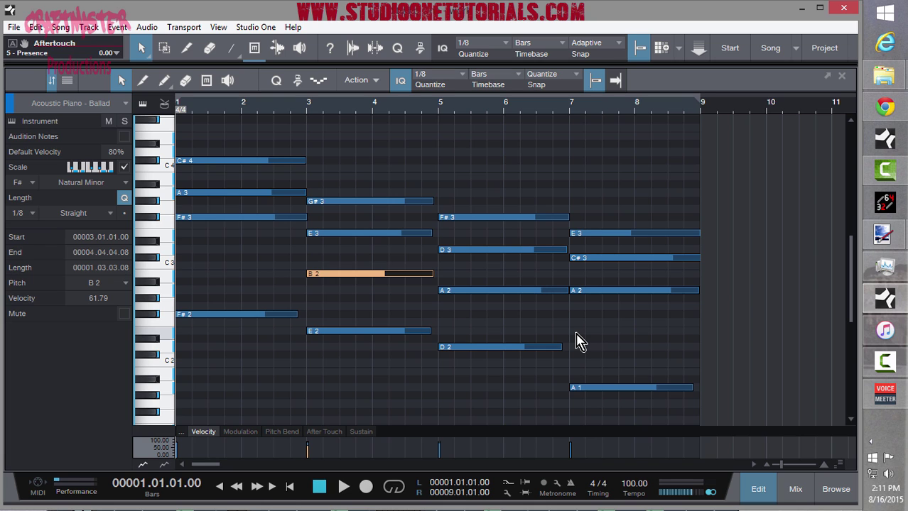
{"action": "left_click_drag", "start_coordinate": [503, 165], "coordinate": [574, 202]}
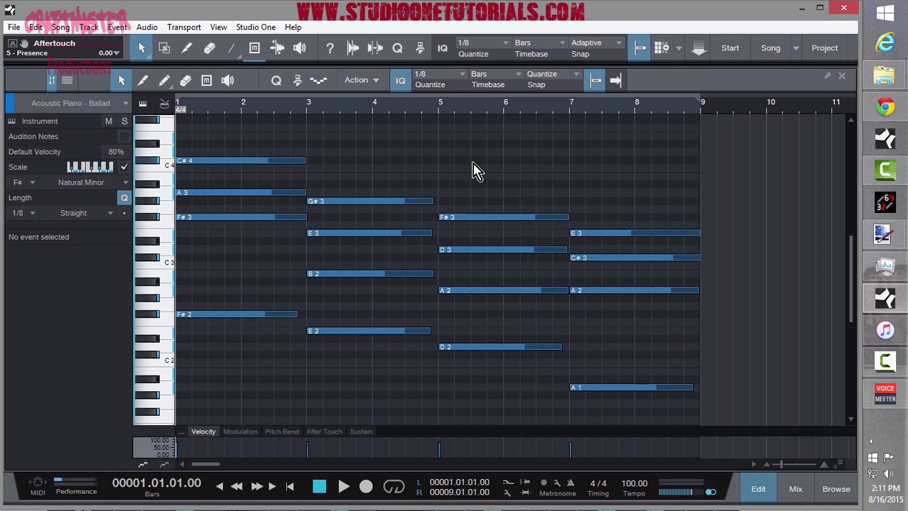
{"action": "key", "text": "space"}
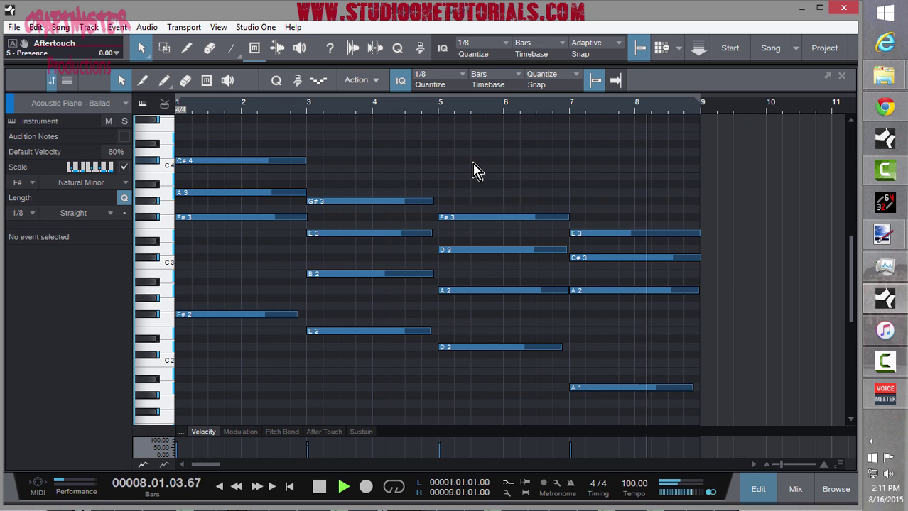
{"action": "key", "text": "space"}
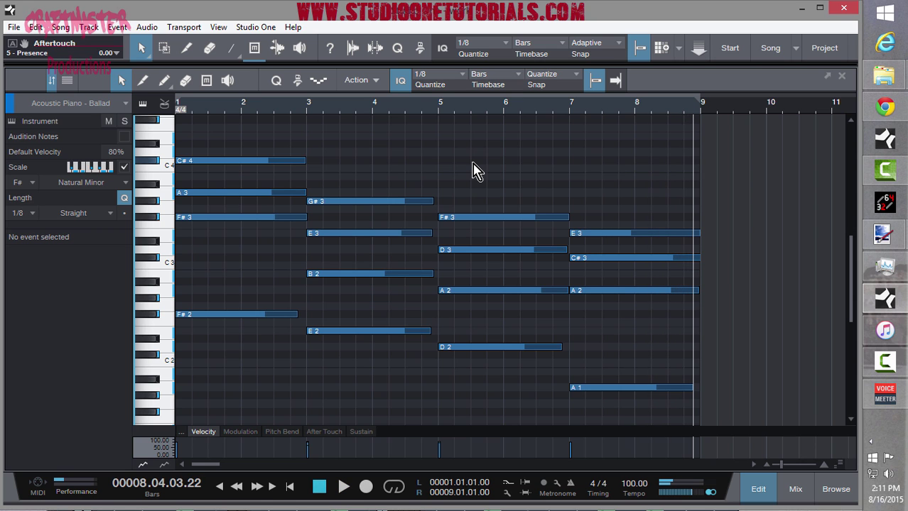
Shorten all notes of the four chords together to about one beat and play the opening from the song start
{"action": "left_click_drag", "start_coordinate": [199, 118], "coordinate": [586, 394]}
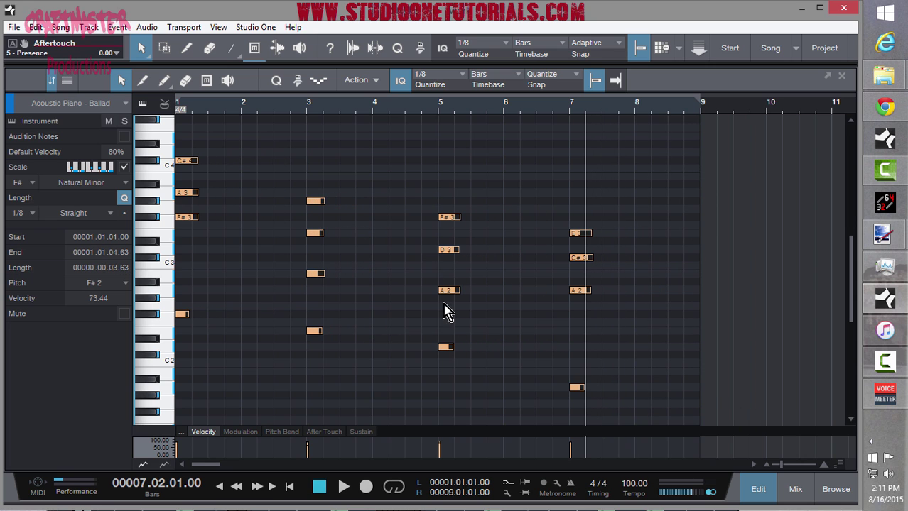
{"action": "left_click", "coordinate": [459, 371]}
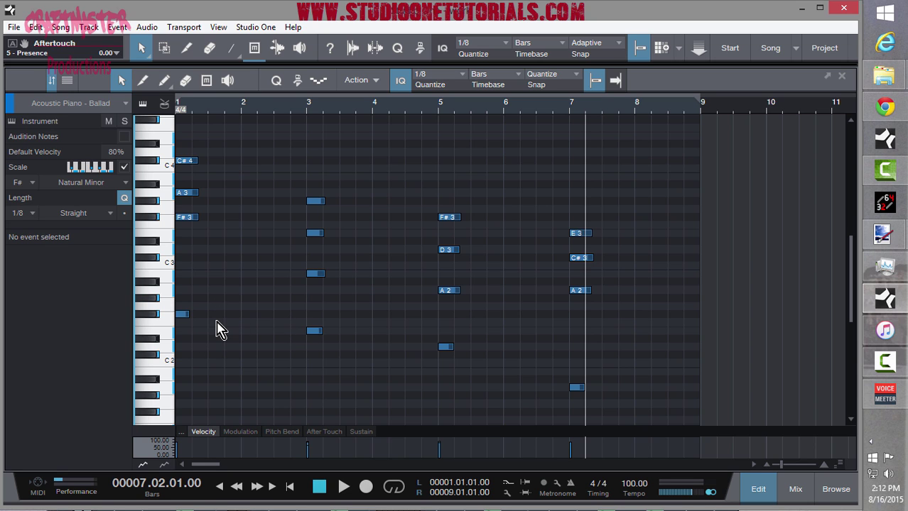
{"action": "scroll", "coordinate": [287, 321], "scroll_direction": "down", "scroll_amount": 3}
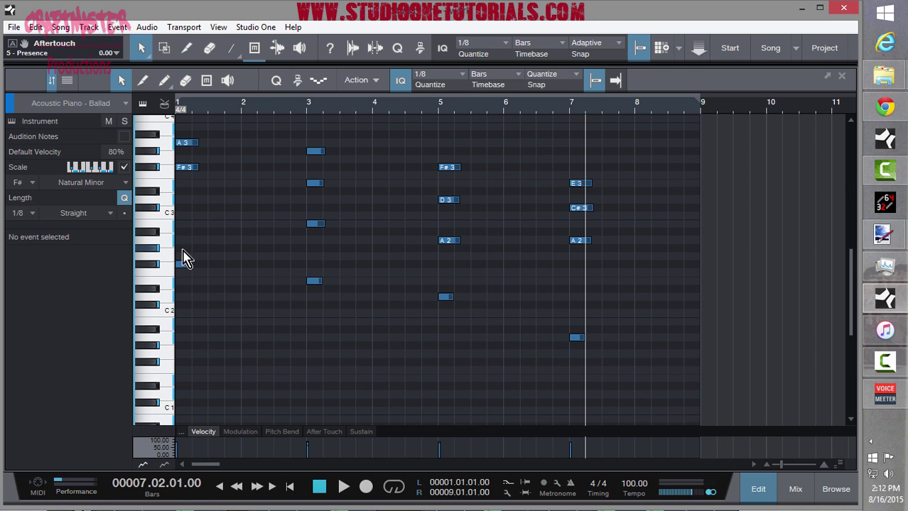
{"action": "left_click_drag", "start_coordinate": [183, 257], "coordinate": [243, 219]}
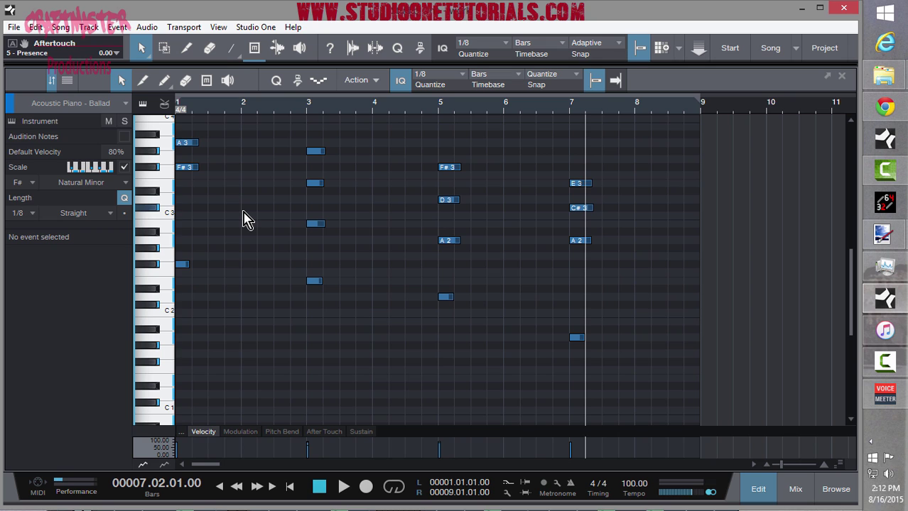
{"action": "key", "text": "comma"}
{"action": "key", "text": "space"}
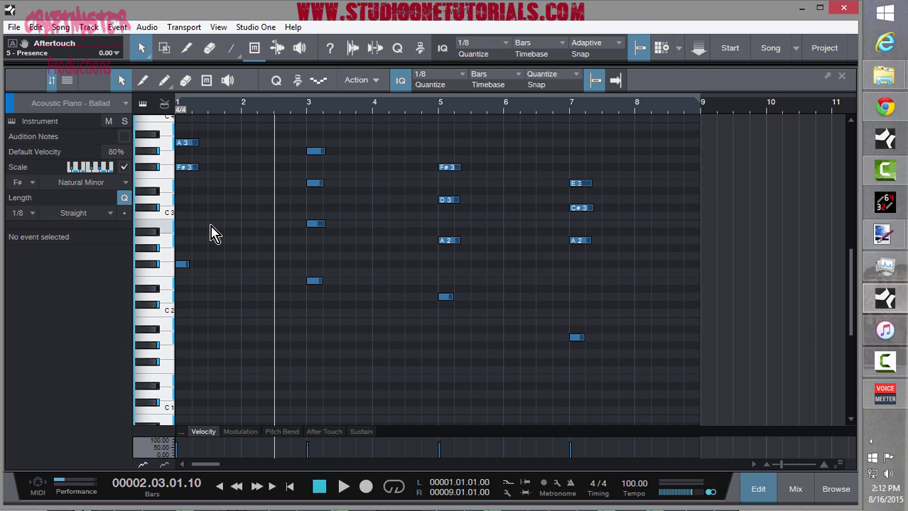
Copy the lowest note of each chord to beat 2 and lengthen the copies to fill each two-bar section
{"action": "scroll", "coordinate": [221, 213], "scroll_direction": "up", "scroll_amount": 2}
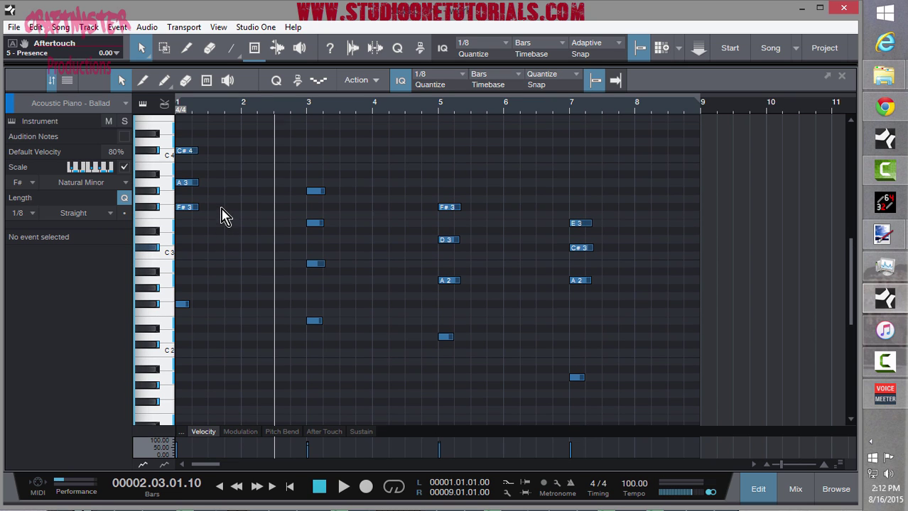
{"action": "left_click", "coordinate": [154, 306]}
{"action": "left_click_drag", "start_coordinate": [183, 286], "coordinate": [625, 426]}
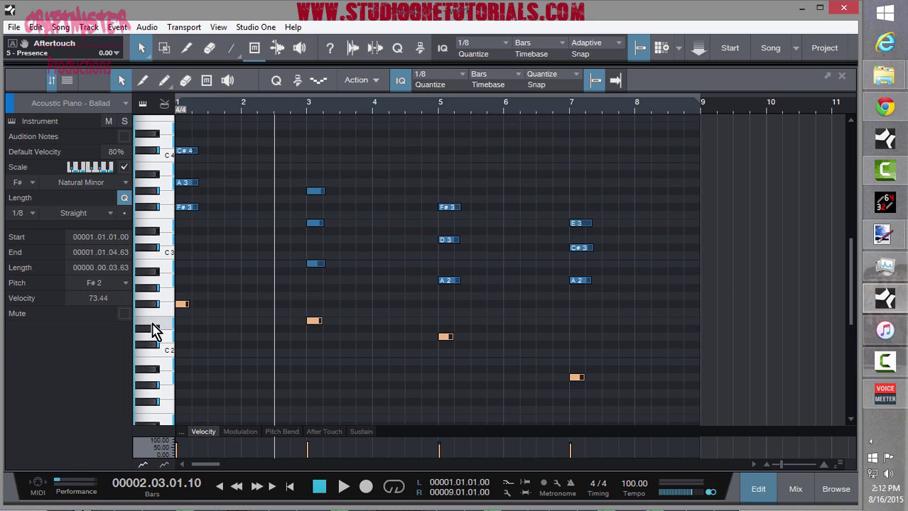
{"action": "left_click_drag", "start_coordinate": [188, 303], "coordinate": [307, 307]}
{"action": "key", "text": "space"}
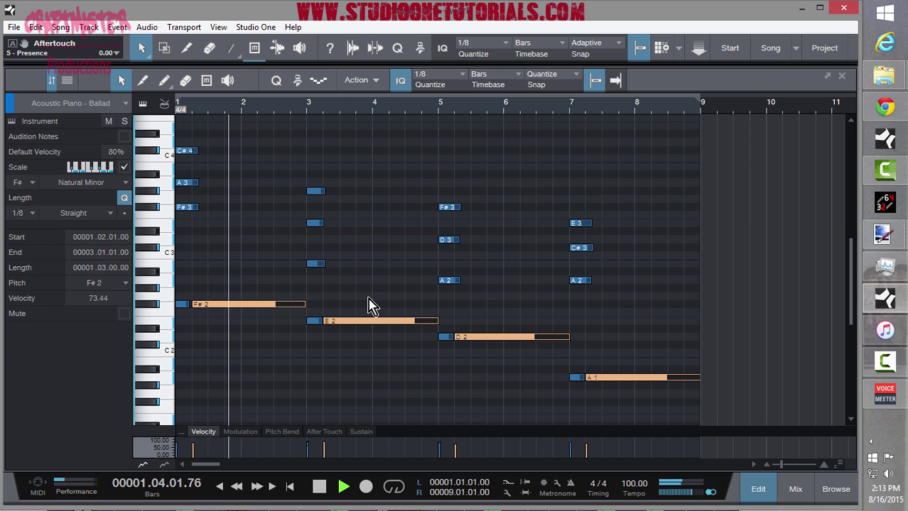
{"action": "key", "text": "space"}
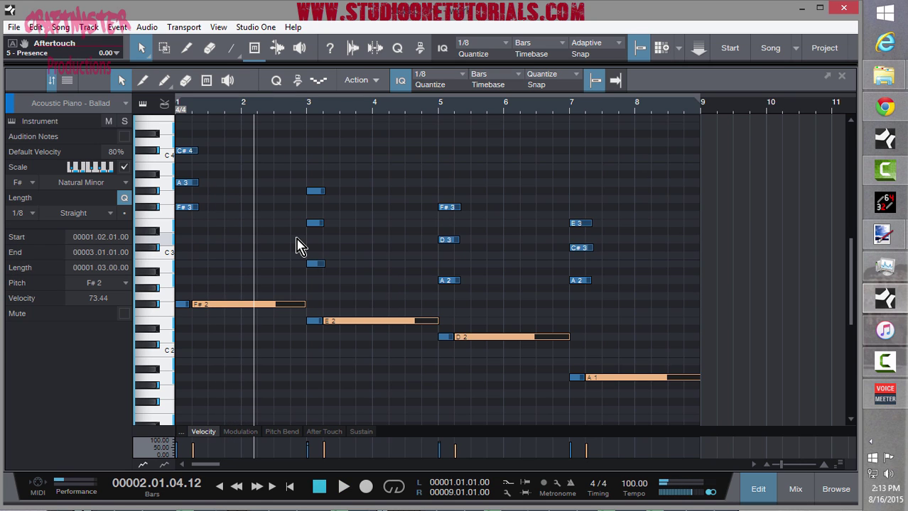
Add short G#2 and A2 notes on beats 3 and 4 of bar 1 and play them from the song start
{"action": "key", "text": "Home"}
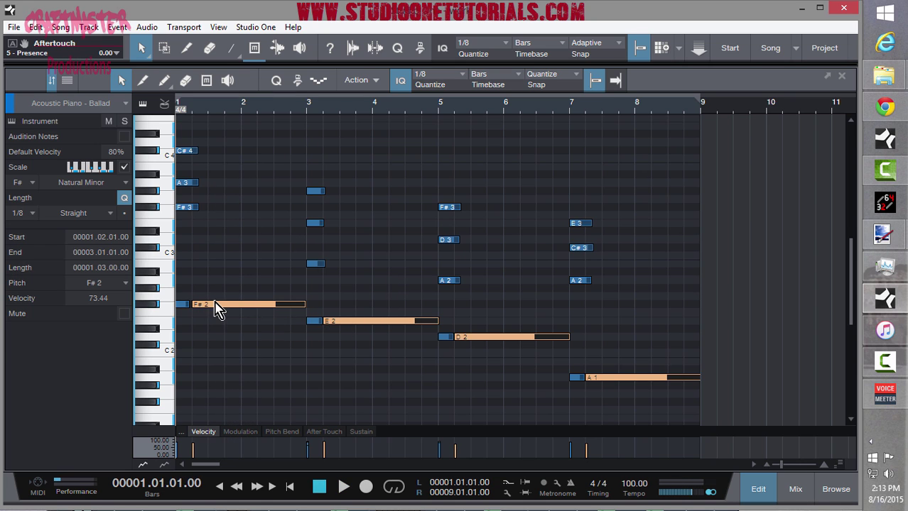
{"action": "left_click", "coordinate": [218, 292]}
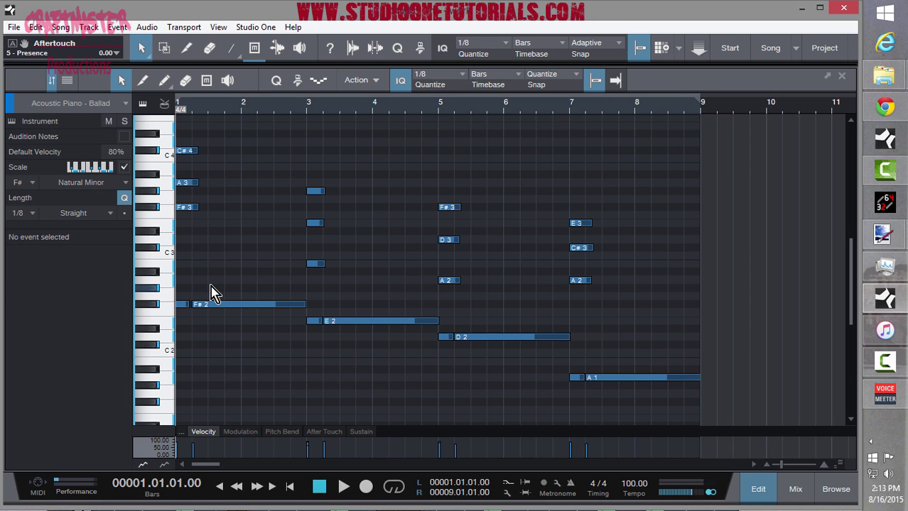
{"action": "double_click", "coordinate": [211, 288]}
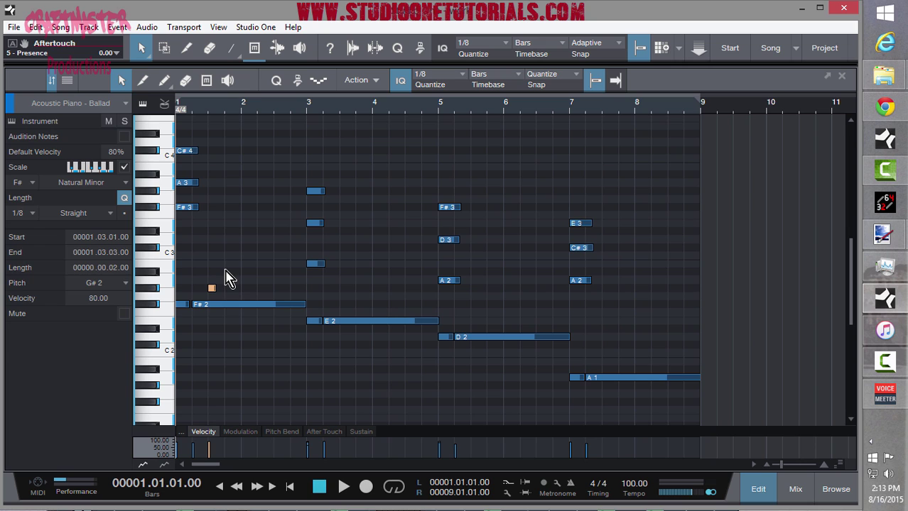
{"action": "double_click", "coordinate": [228, 280]}
{"action": "key", "text": "space"}
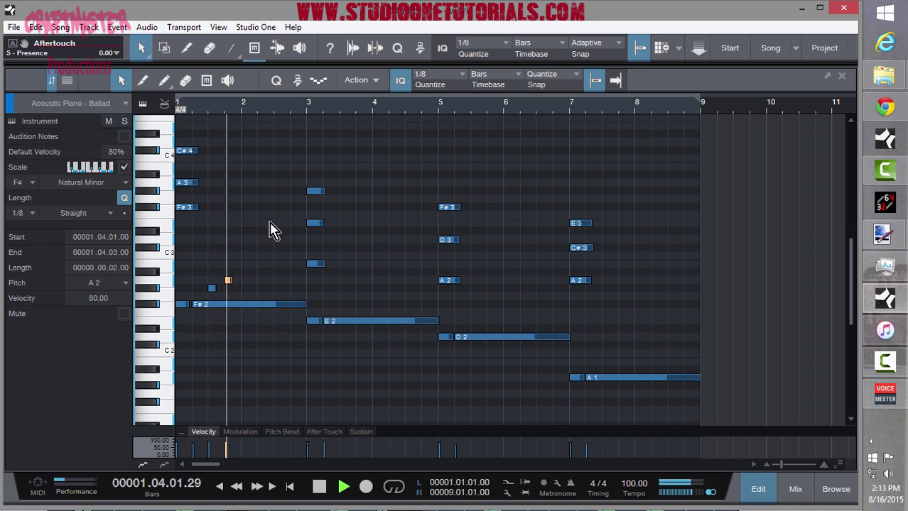
{"action": "key", "text": "space"}
Move the two short notes on beats 3 and 4 of bar 1 up to A2 and B2 and play bar 1
{"action": "left_click", "coordinate": [223, 288]}
{"action": "left_click", "coordinate": [211, 288]}
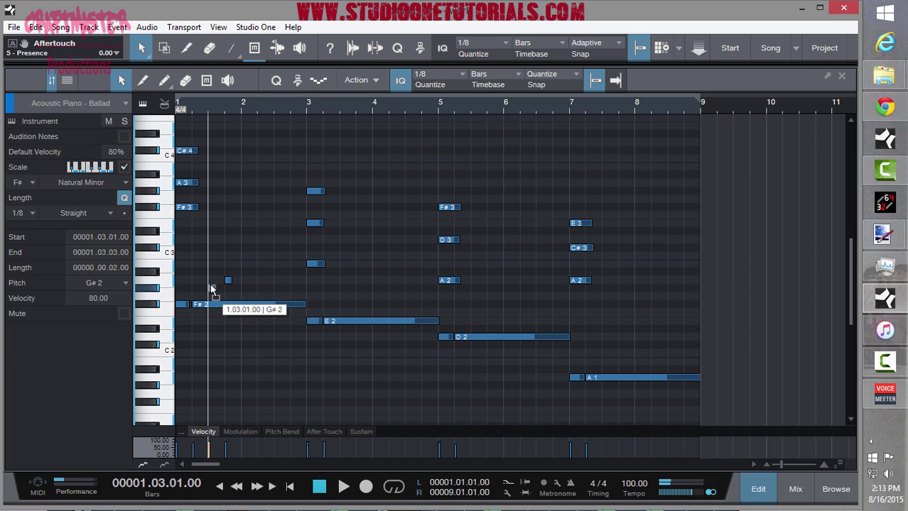
{"action": "left_click_drag", "start_coordinate": [211, 287], "coordinate": [227, 265]}
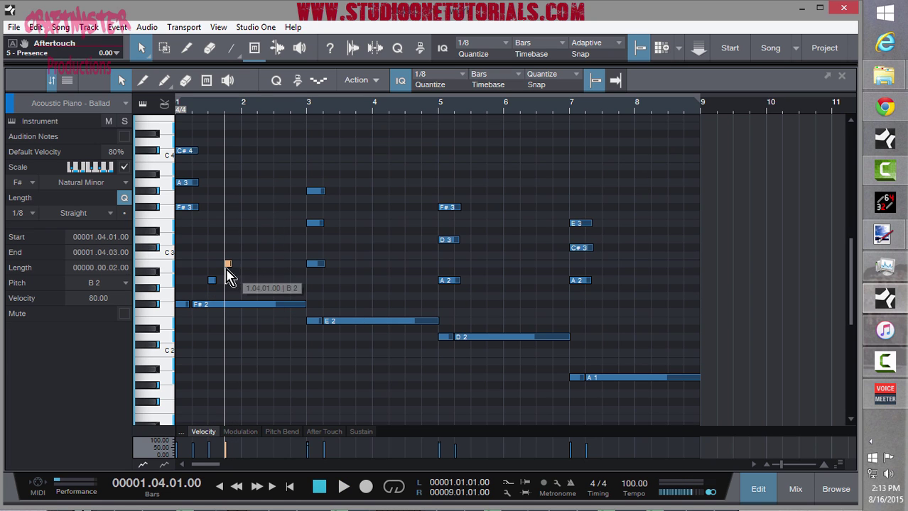
{"action": "key", "text": "space"}
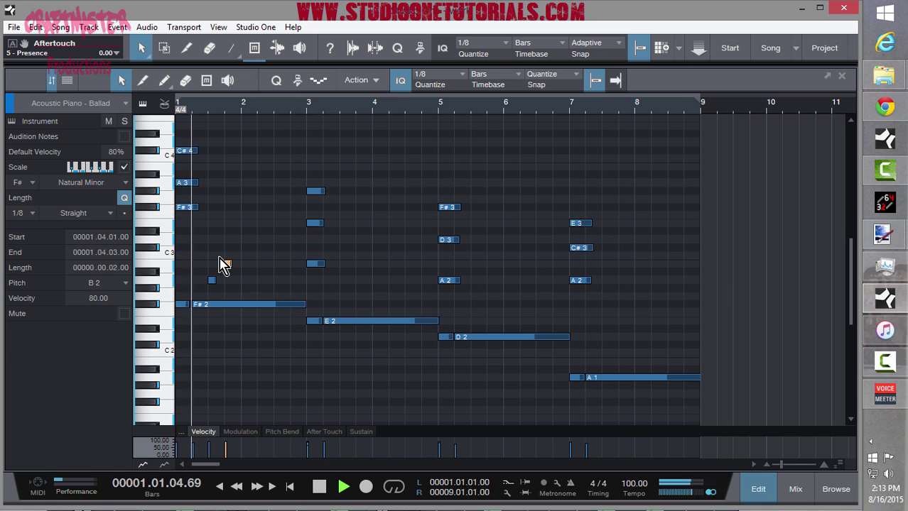
{"action": "key", "text": "space"}
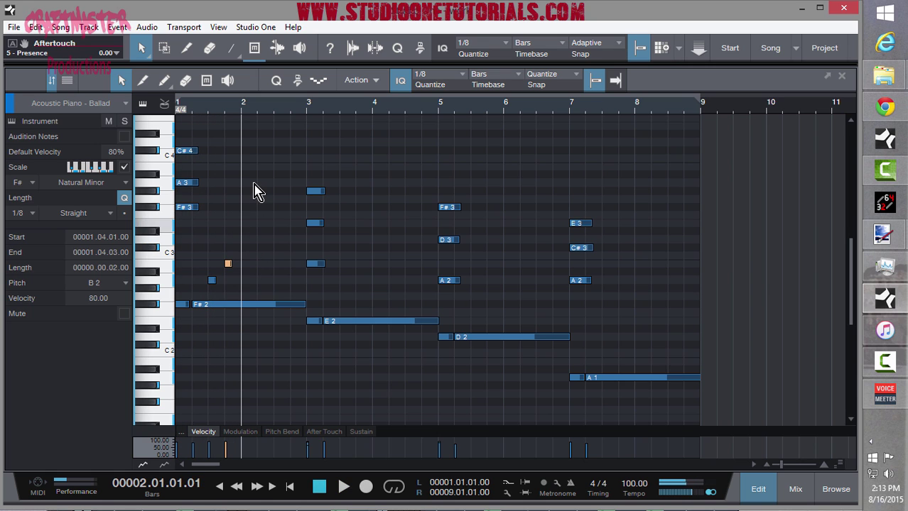
Add short C#4 and D4 notes on beats 1 and 3 of bar 2 and play the first two bars
{"action": "scroll", "coordinate": [261, 178], "scroll_direction": "up", "scroll_amount": 1}
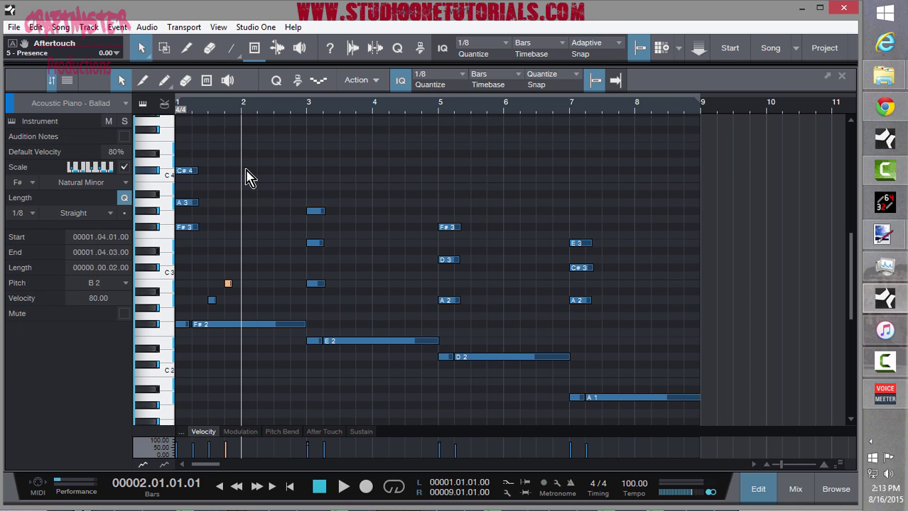
{"action": "double_click", "coordinate": [246, 171]}
{"action": "left_click_drag", "start_coordinate": [254, 170], "coordinate": [246, 171]}
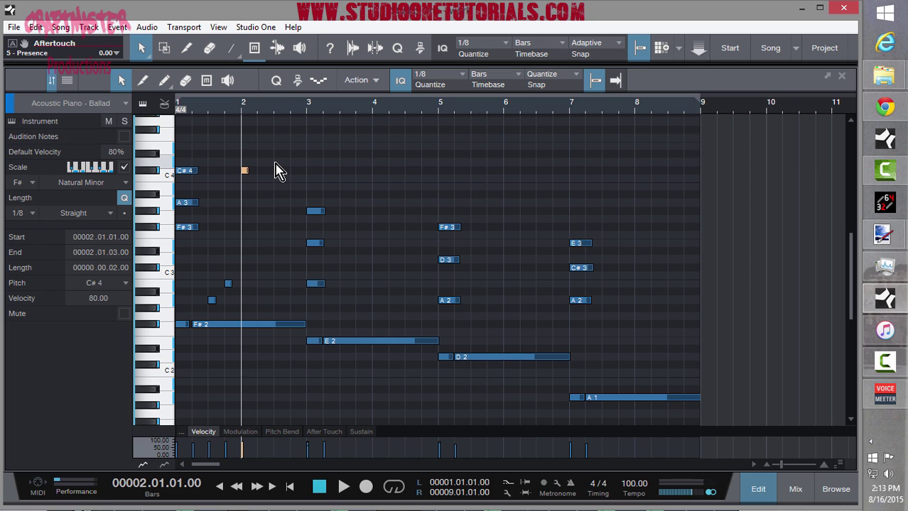
{"action": "key", "text": "Home"}
{"action": "key", "text": "space"}
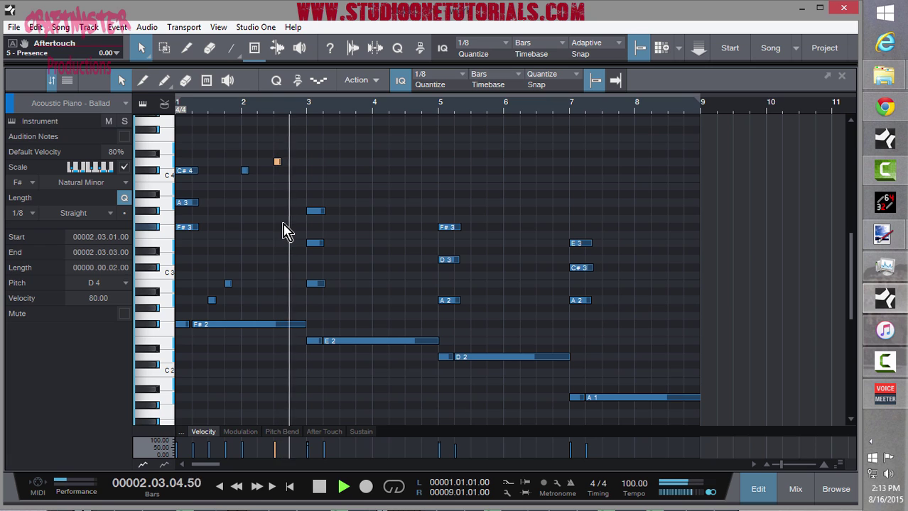
{"action": "key", "text": "space"}
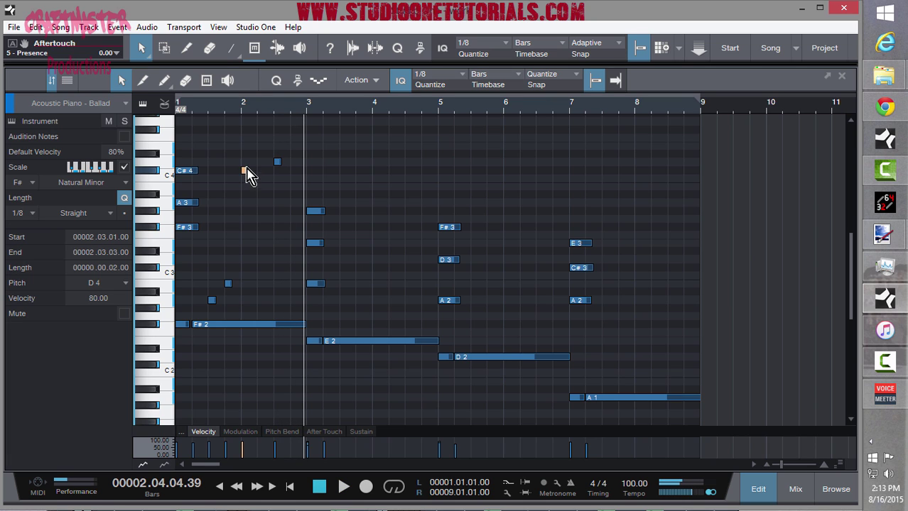
Move the two short notes in bar 2 up to D4 and E4 and play into bar 3
{"action": "left_click_drag", "start_coordinate": [249, 176], "coordinate": [277, 149]}
{"action": "key", "text": "space"}
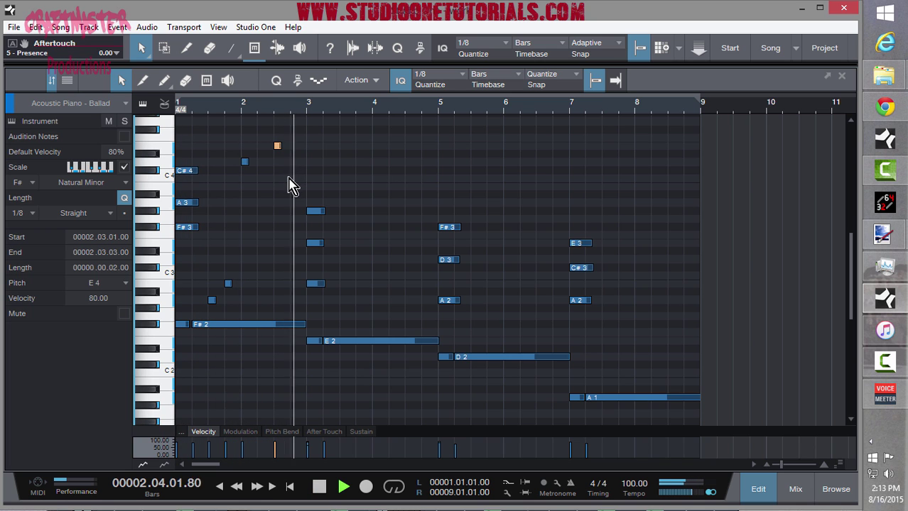
{"action": "key", "text": "space"}
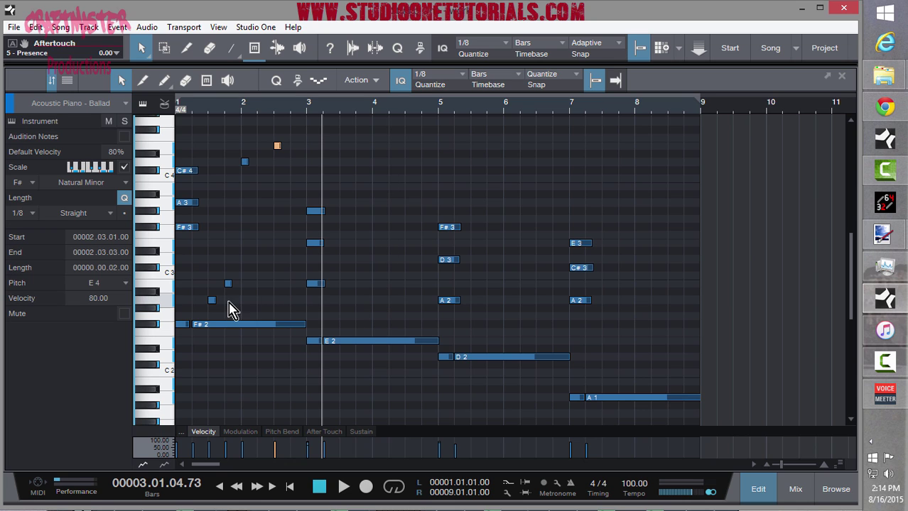
Raise the short notes on beats 3 and 4 of bar 1 to B2 and C#3 and play the result
{"action": "left_click_drag", "start_coordinate": [213, 298], "coordinate": [213, 284]}
{"action": "left_click", "coordinate": [229, 284]}
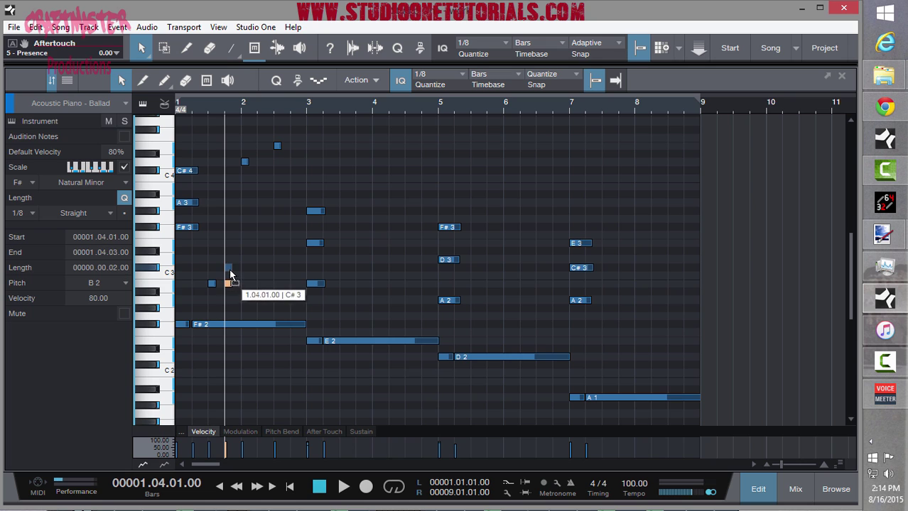
{"action": "key", "text": "Up"}
{"action": "key", "text": "Up"}
{"action": "key", "text": "space"}
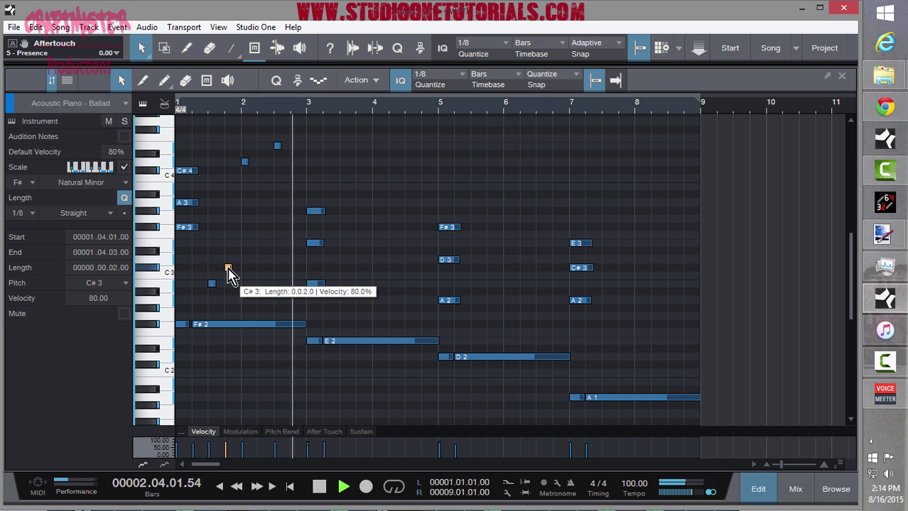
Raise the short notes on beats 3 and 4 of bar 1 to C#3 and E3 and play the result
{"action": "left_click_drag", "start_coordinate": [226, 270], "coordinate": [227, 260]}
{"action": "left_click", "coordinate": [213, 268]}
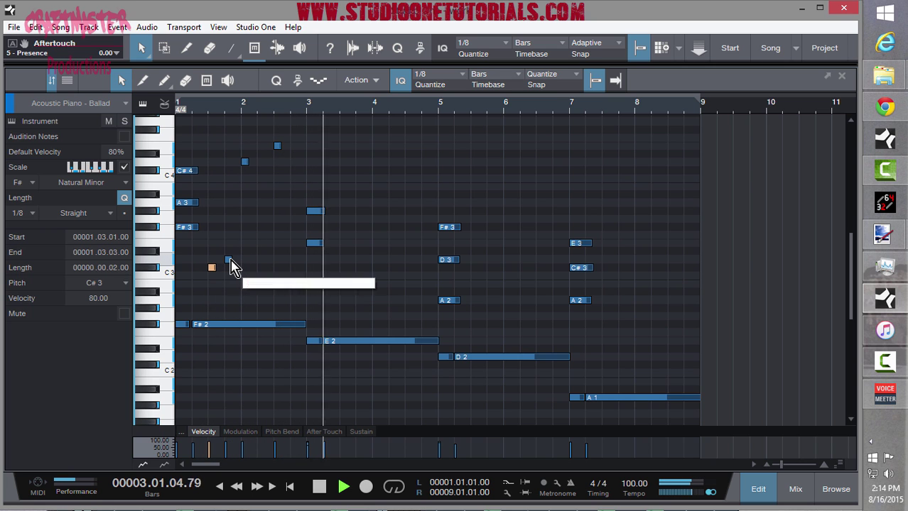
{"action": "left_click", "coordinate": [228, 261]}
{"action": "left_click_drag", "start_coordinate": [229, 253], "coordinate": [229, 246]}
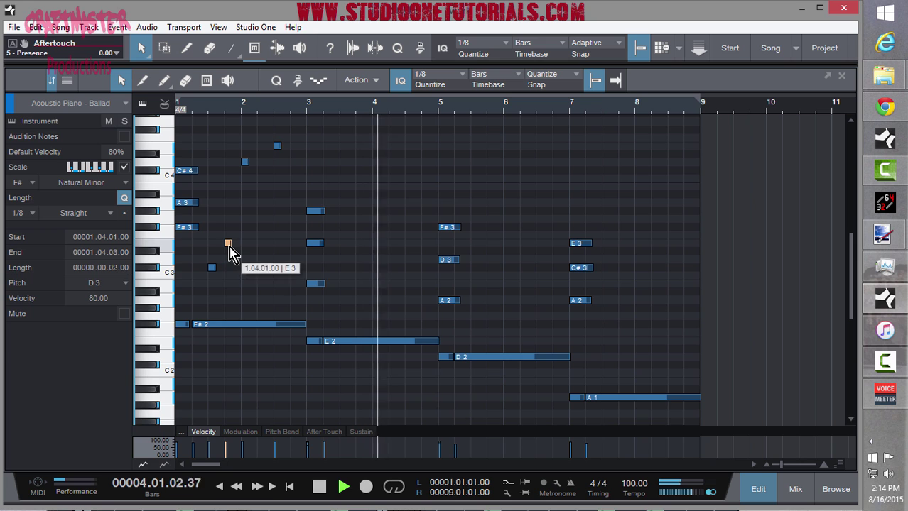
{"action": "key", "text": "space"}
{"action": "key", "text": "space"}
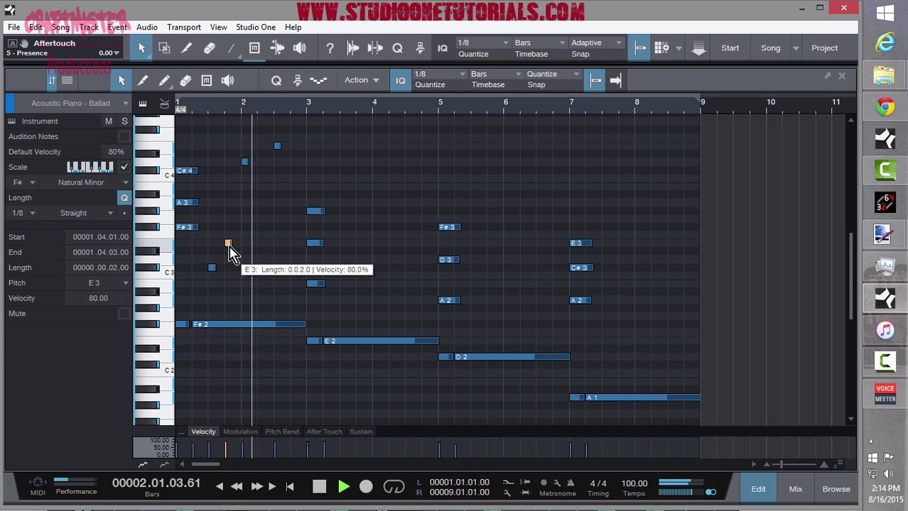
{"action": "left_click_drag", "start_coordinate": [229, 246], "coordinate": [229, 237]}
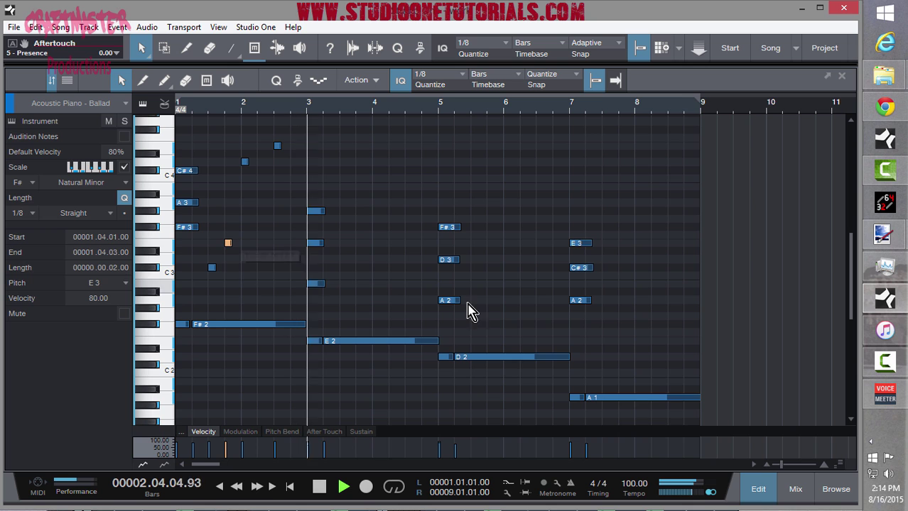
{"action": "key", "text": "space"}
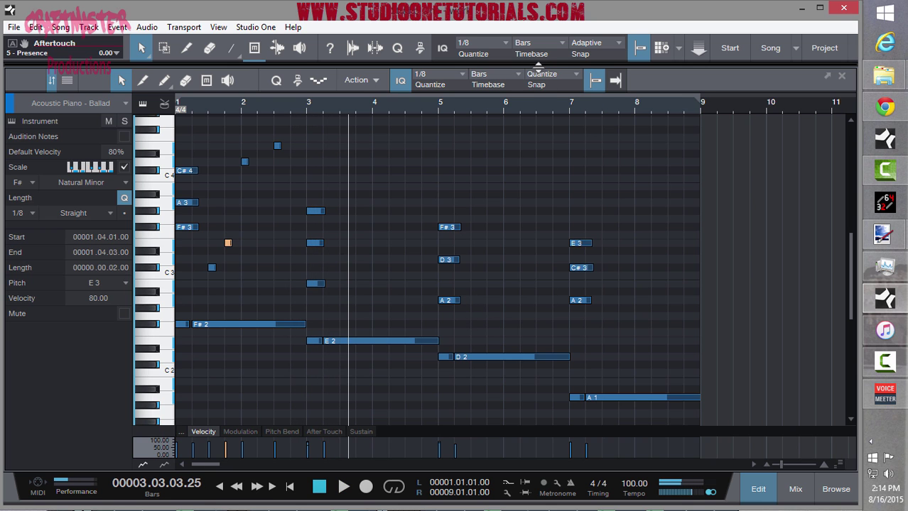
Move the first piano clip after the gap to bar 9, directly behind the opening clip in the arrangement
{"action": "left_click_drag", "start_coordinate": [540, 68], "coordinate": [518, 268]}
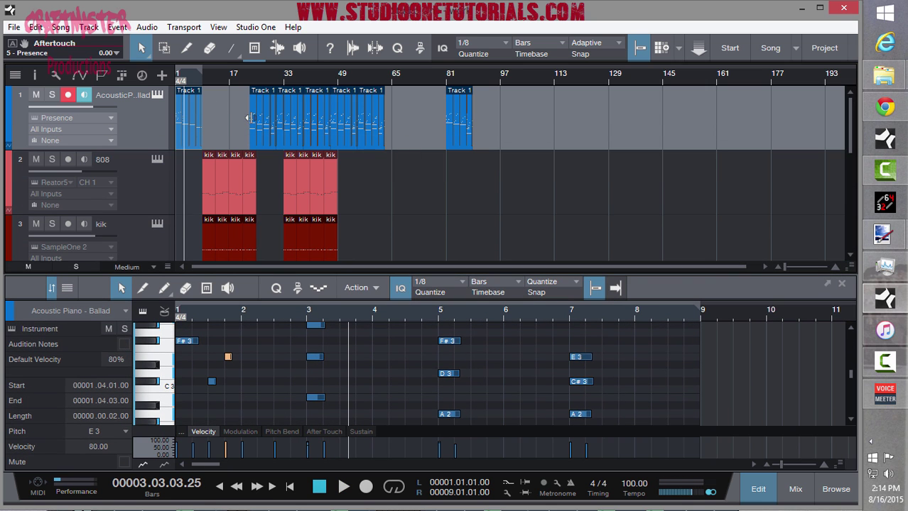
{"action": "left_click_drag", "start_coordinate": [260, 124], "coordinate": [214, 128]}
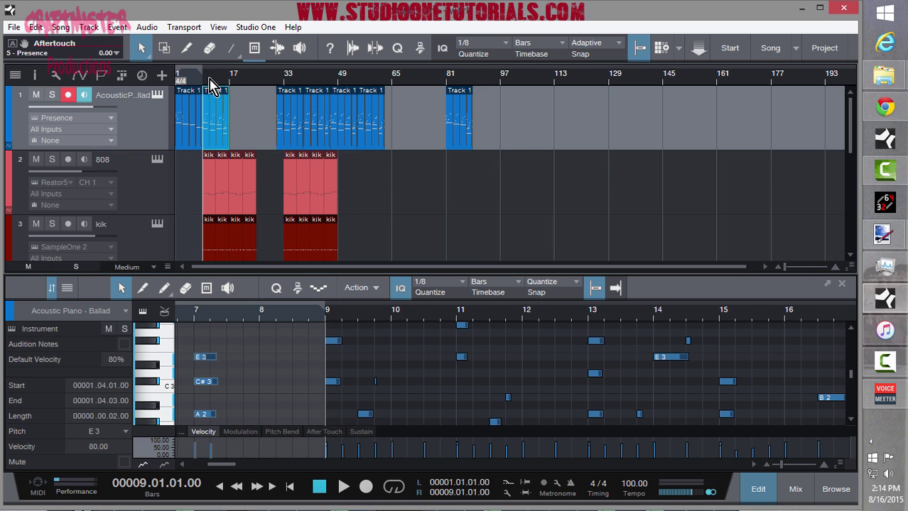
{"action": "left_click_drag", "start_coordinate": [210, 84], "coordinate": [222, 286]}
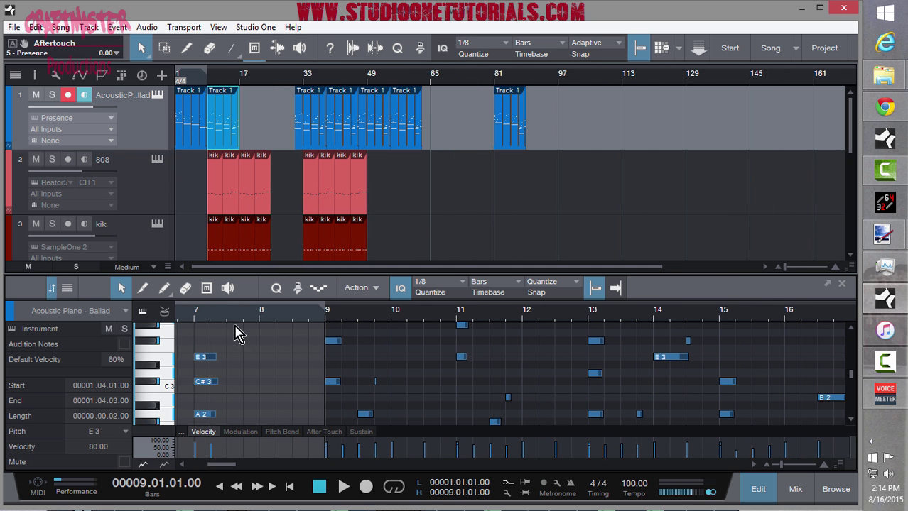
{"action": "left_click_drag", "start_coordinate": [281, 311], "coordinate": [299, 416]}
{"action": "left_click_drag", "start_coordinate": [242, 464], "coordinate": [198, 470]}
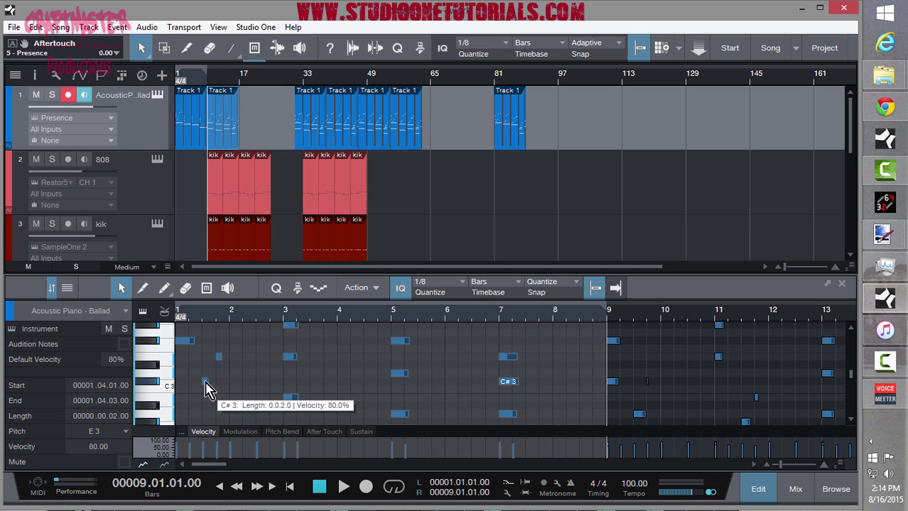
Raise the short notes on beats 3 and 4 of bar 1 to D3 and F#3 and play from the start into bar 3
{"action": "left_click_drag", "start_coordinate": [206, 383], "coordinate": [220, 343]}
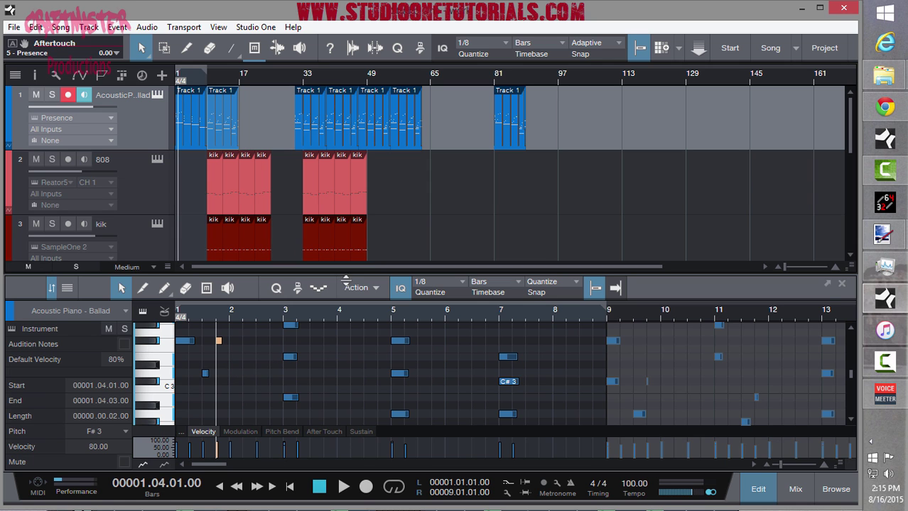
{"action": "left_click_drag", "start_coordinate": [337, 273], "coordinate": [332, 105]}
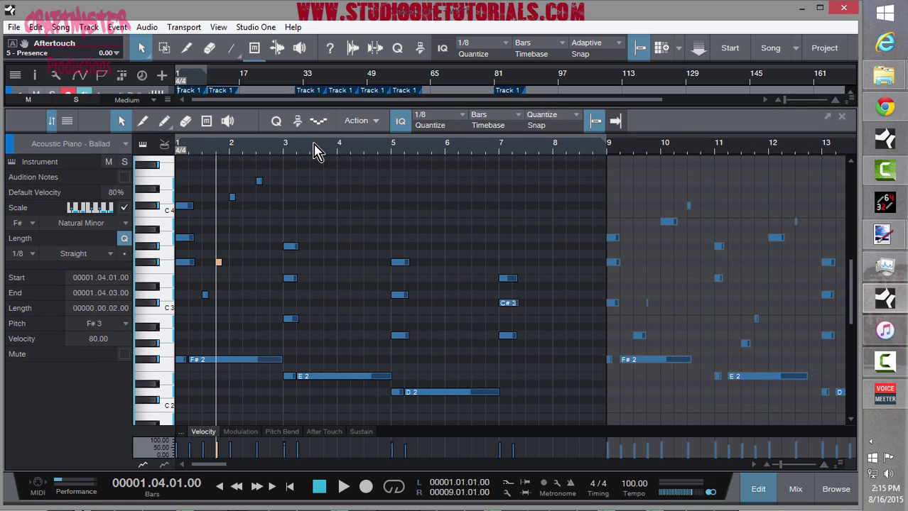
{"action": "left_click_drag", "start_coordinate": [314, 147], "coordinate": [315, 159]}
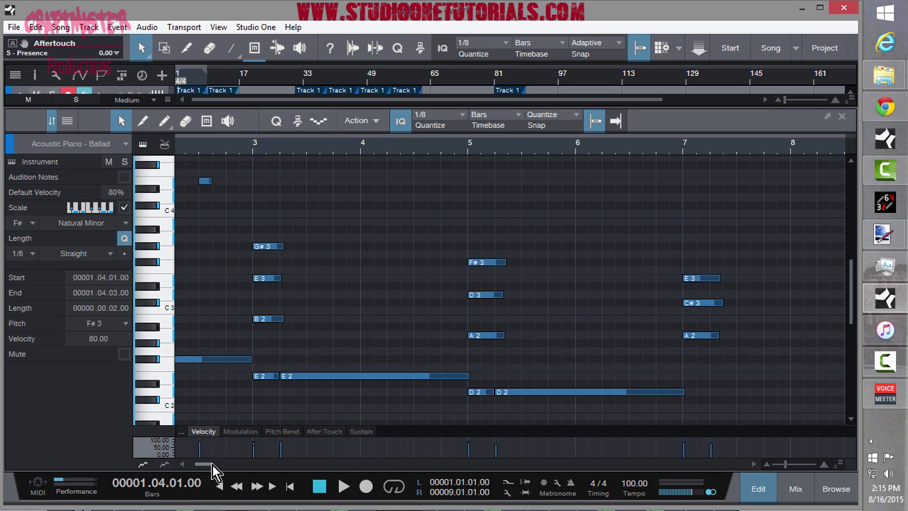
{"action": "left_click_drag", "start_coordinate": [202, 465], "coordinate": [192, 465]}
{"action": "key", "text": "comma"}
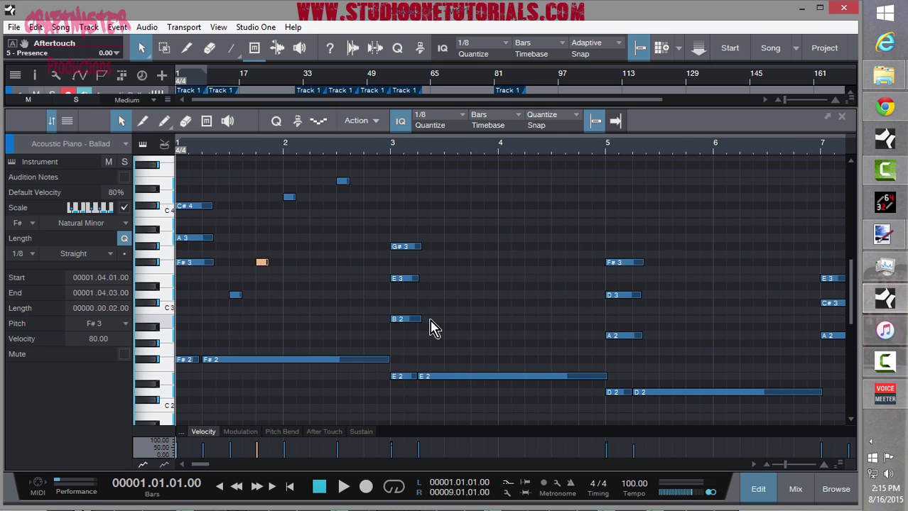
{"action": "key", "text": "space"}
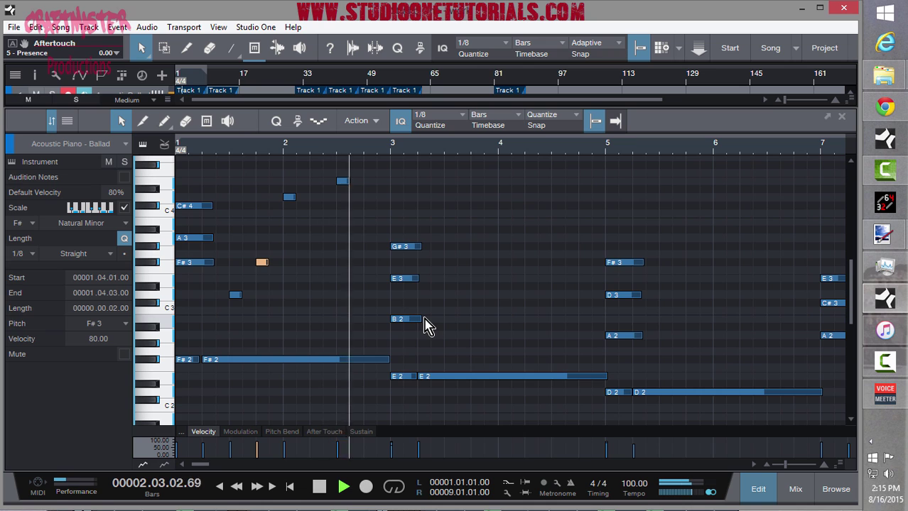
{"action": "key", "text": "space"}
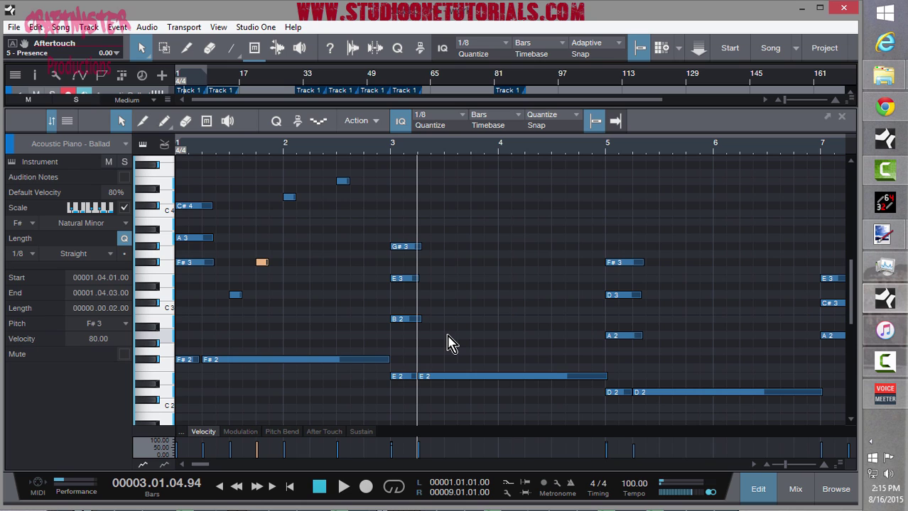
Add short A2 and B2 notes on beats 3 and 4 of bar 3, G#3 and A3 on beats 1 and 2 of bar 4, and play from the start
{"action": "left_click", "coordinate": [449, 336]}
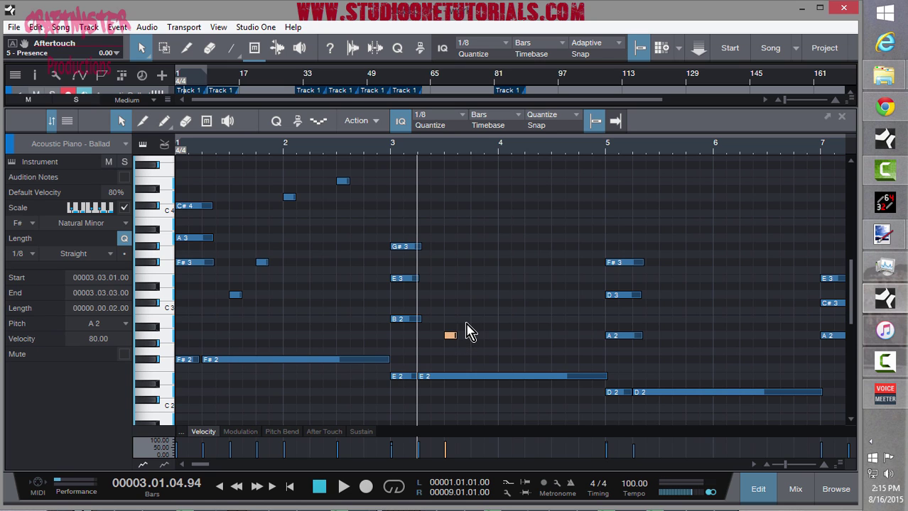
{"action": "left_click", "coordinate": [474, 319]}
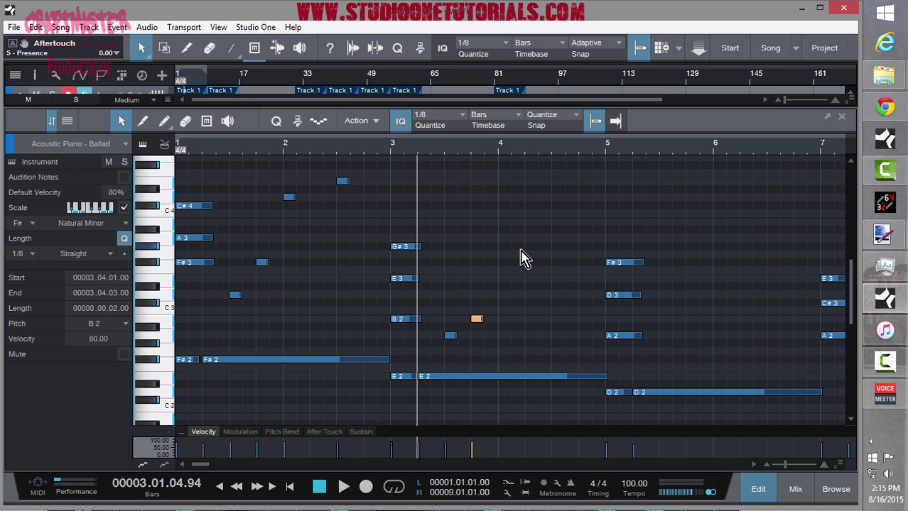
{"action": "left_click", "coordinate": [503, 247]}
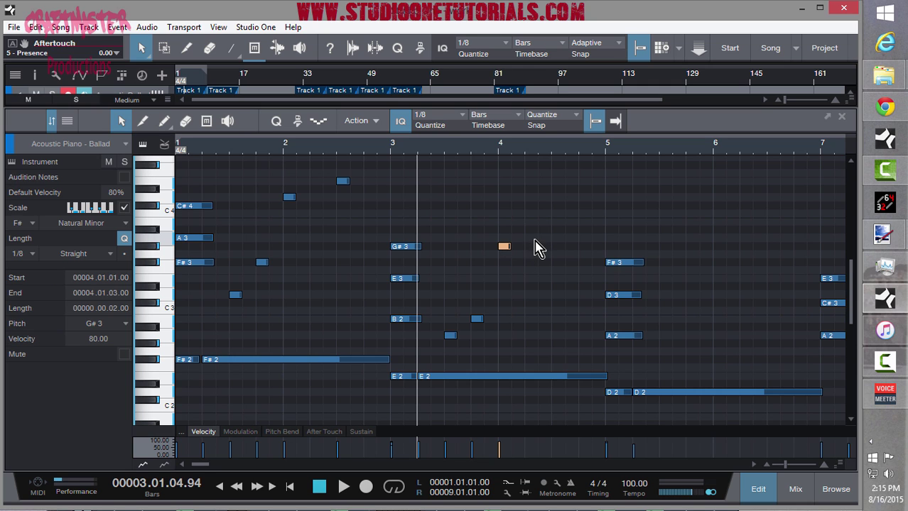
{"action": "left_click", "coordinate": [532, 239]}
{"action": "left_click", "coordinate": [532, 239]}
{"action": "key", "text": "Home"}
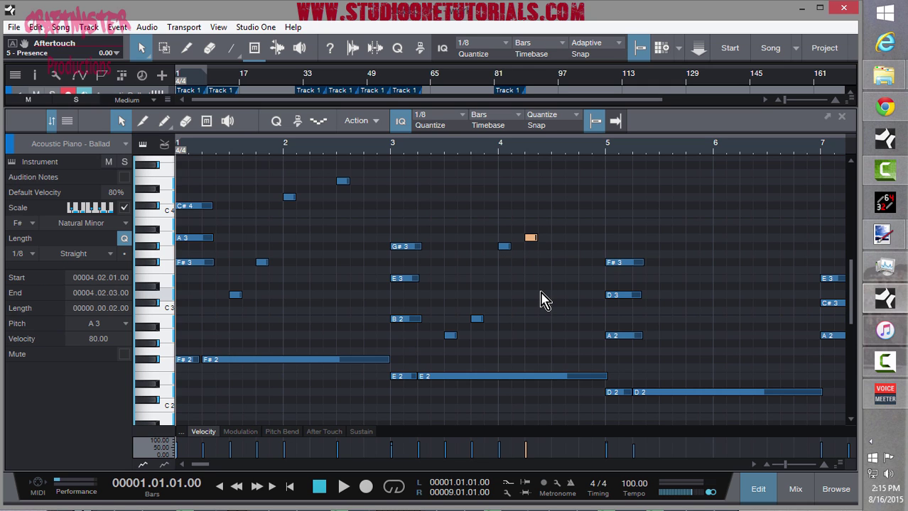
{"action": "key", "text": "space"}
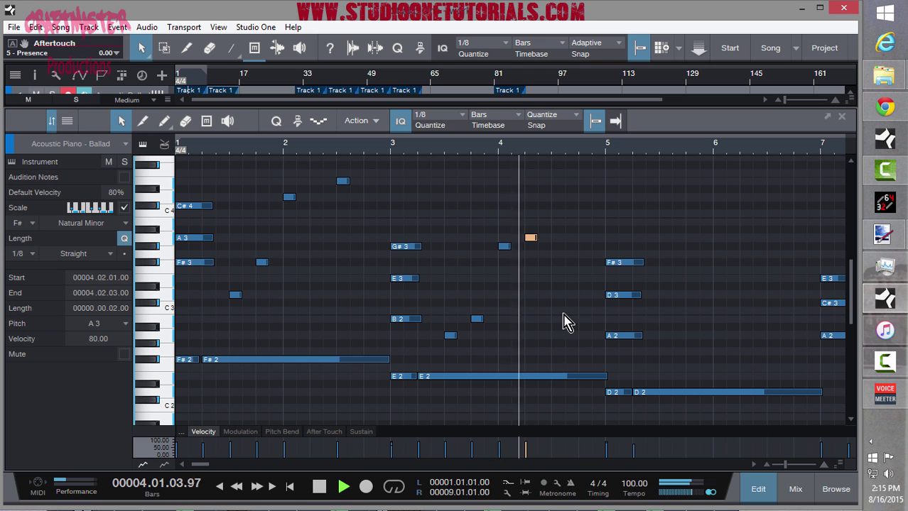
Shift the short A3 note in bar 4 to beat 3 and play into bar 5
{"action": "left_click", "coordinate": [558, 238]}
{"action": "left_click_drag", "start_coordinate": [556, 239], "coordinate": [556, 240]}
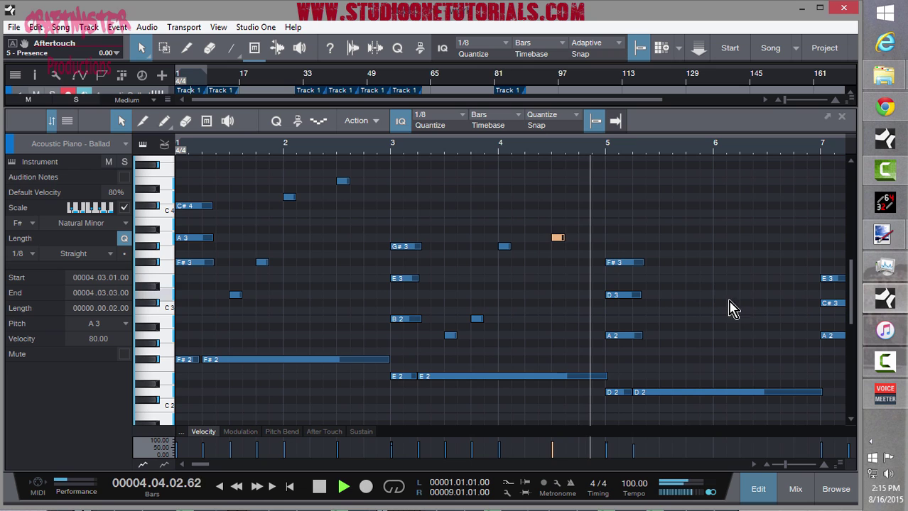
{"action": "key", "text": "space"}
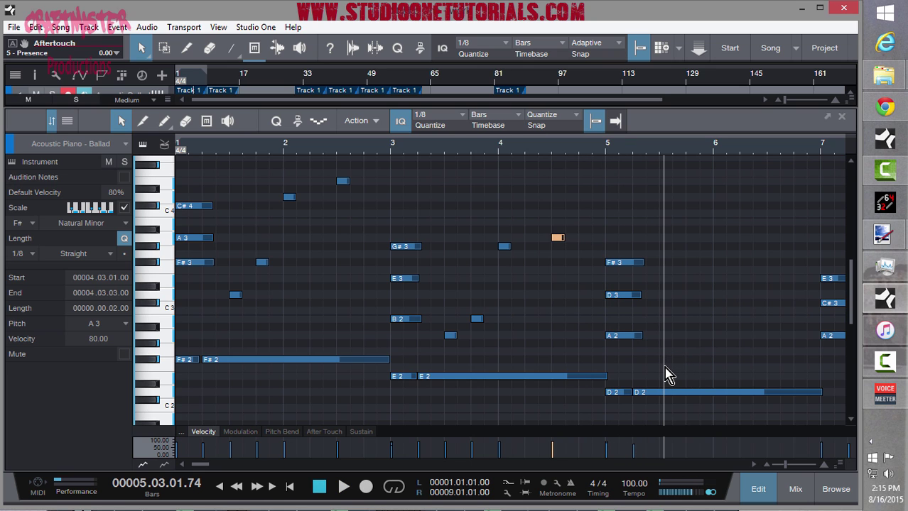
Add short F#2 and A2 notes on beats 3 and 4 of bar 5, and G#3 and A3 on beats 1 and 3 of bar 6
{"action": "double_click", "coordinate": [667, 375]}
{"action": "left_click_drag", "start_coordinate": [668, 377], "coordinate": [667, 361]}
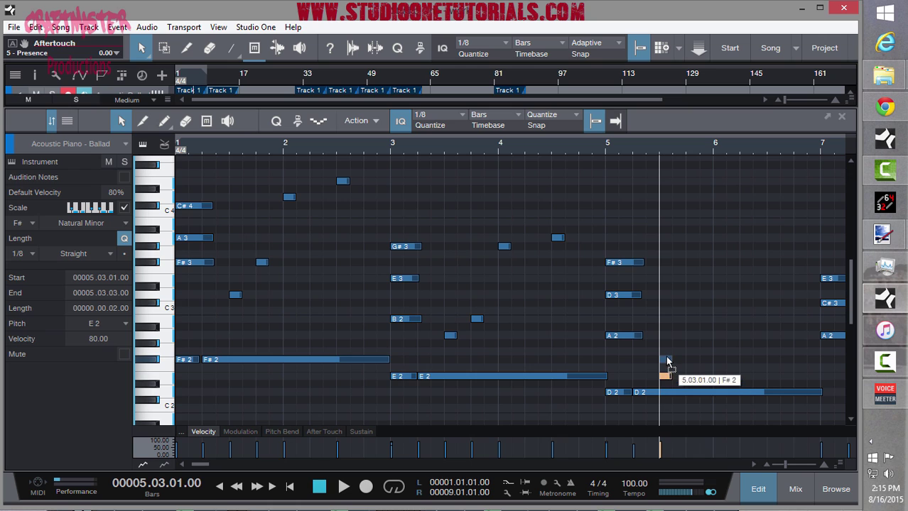
{"action": "double_click", "coordinate": [690, 335]}
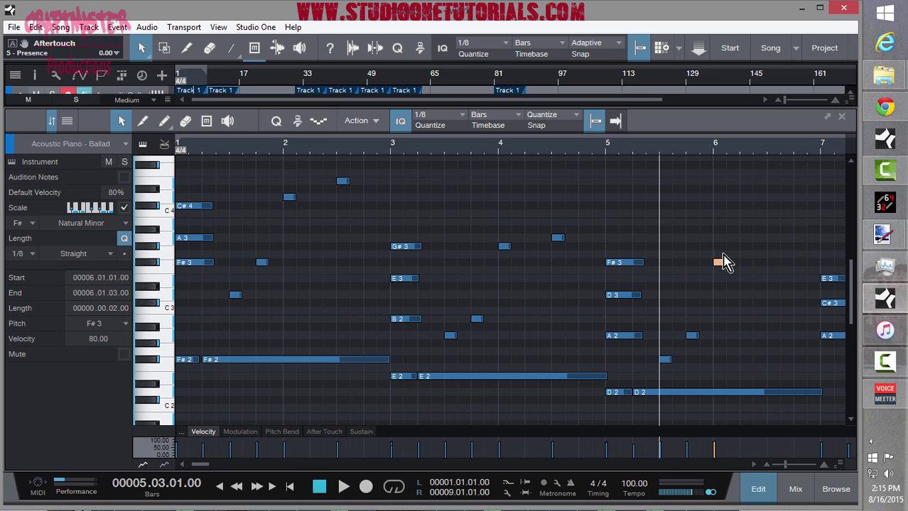
{"action": "left_click_drag", "start_coordinate": [720, 269], "coordinate": [719, 249]}
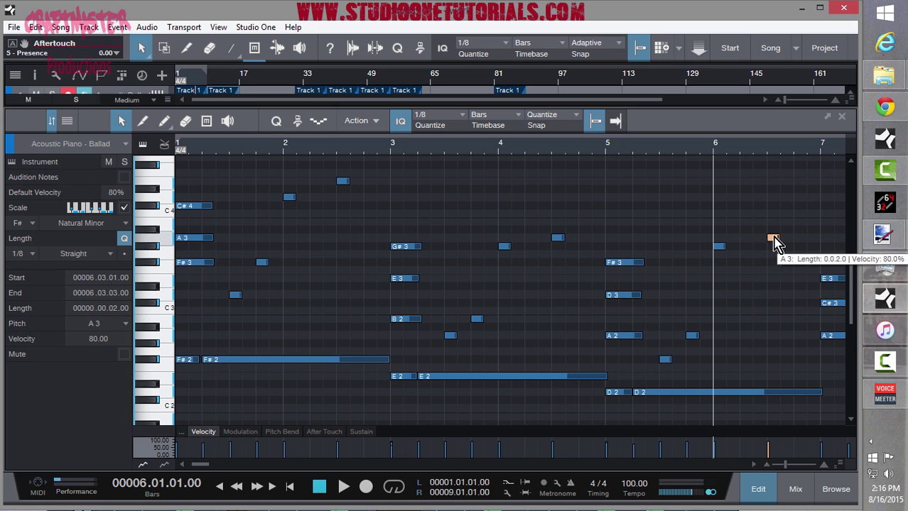
Play the progression and melody from the start through bar 7
{"action": "key", "text": "comma"}
{"action": "key", "text": "space"}
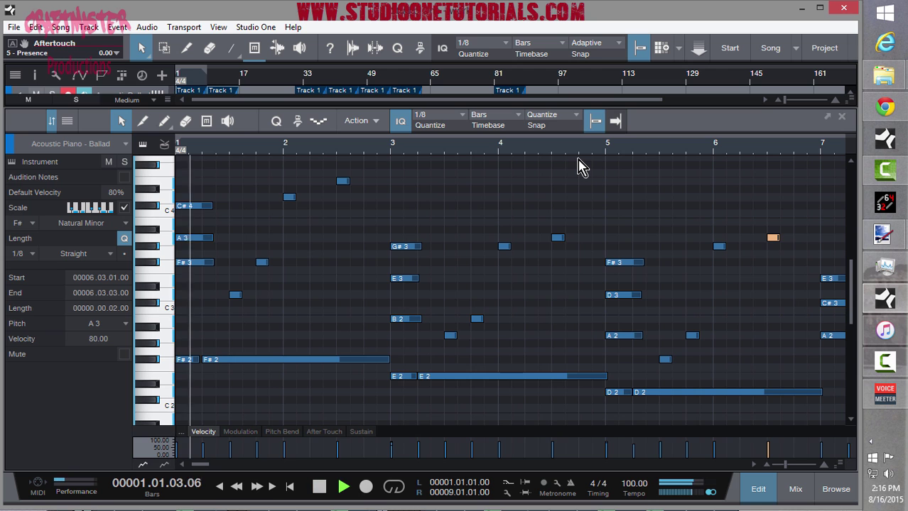
{"action": "left_click_drag", "start_coordinate": [586, 150], "coordinate": [580, 144]}
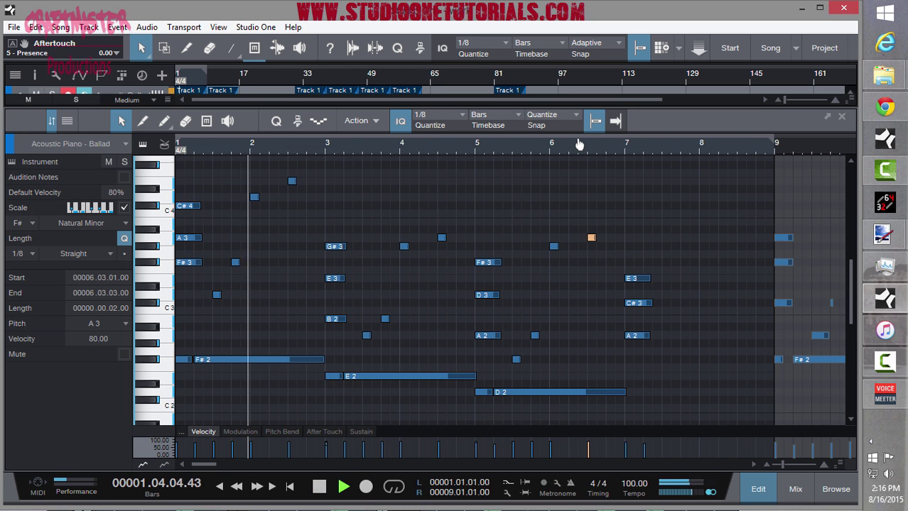
{"action": "scroll", "coordinate": [661, 368], "scroll_direction": "down", "scroll_amount": 2}
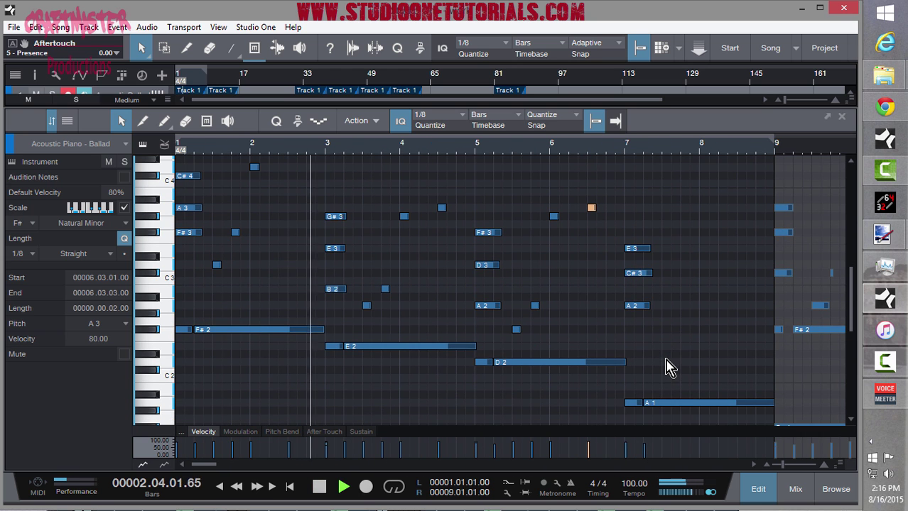
{"action": "scroll", "coordinate": [681, 369], "scroll_direction": "up", "scroll_amount": 1}
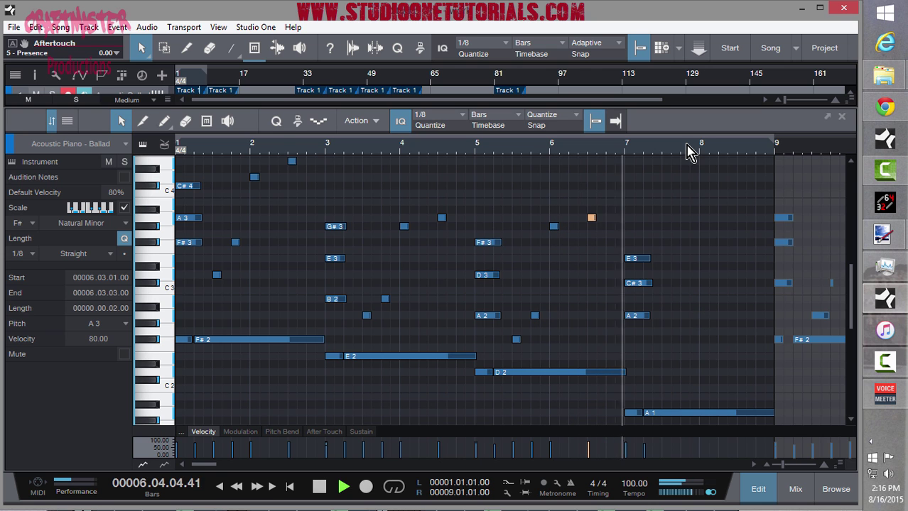
{"action": "left_click_drag", "start_coordinate": [687, 148], "coordinate": [684, 144]}
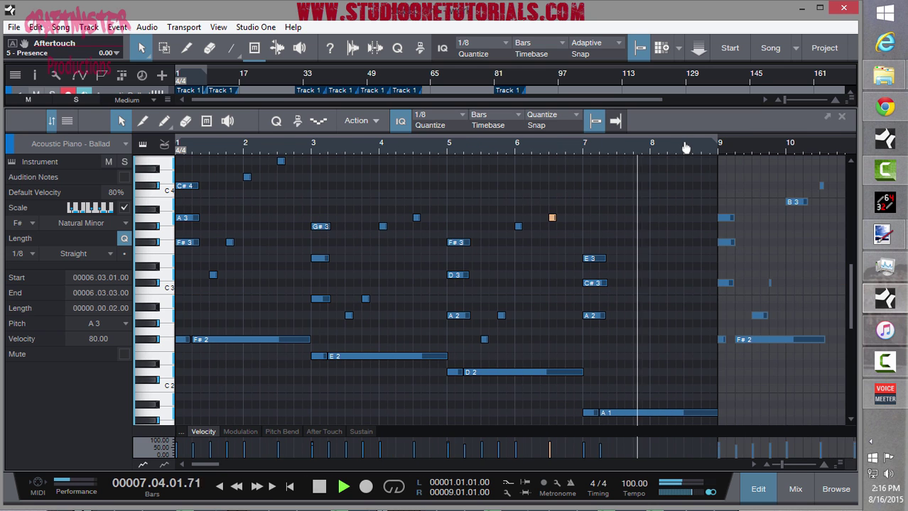
{"action": "key", "text": "space"}
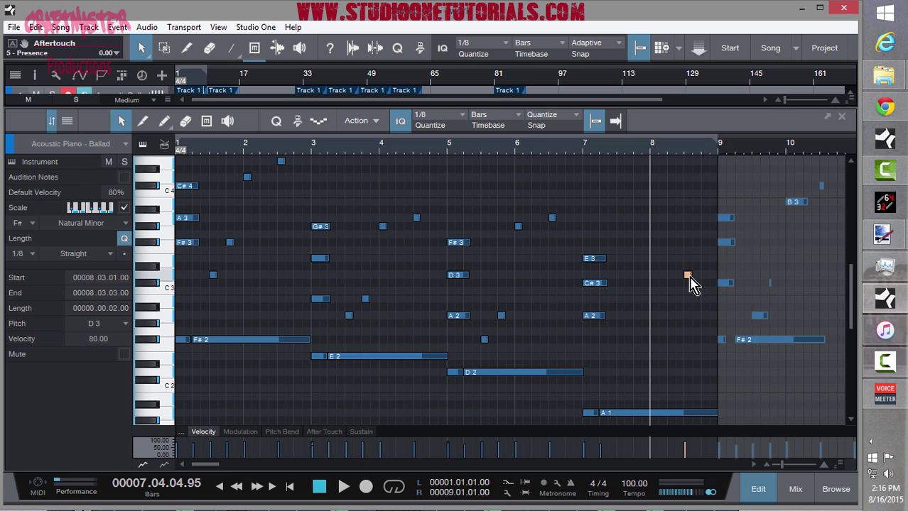
Place two-beat B2 and B3 notes on beat 3 of bar 8 and play from the end of bar 6 into bar 9
{"action": "left_click_drag", "start_coordinate": [692, 278], "coordinate": [696, 203]}
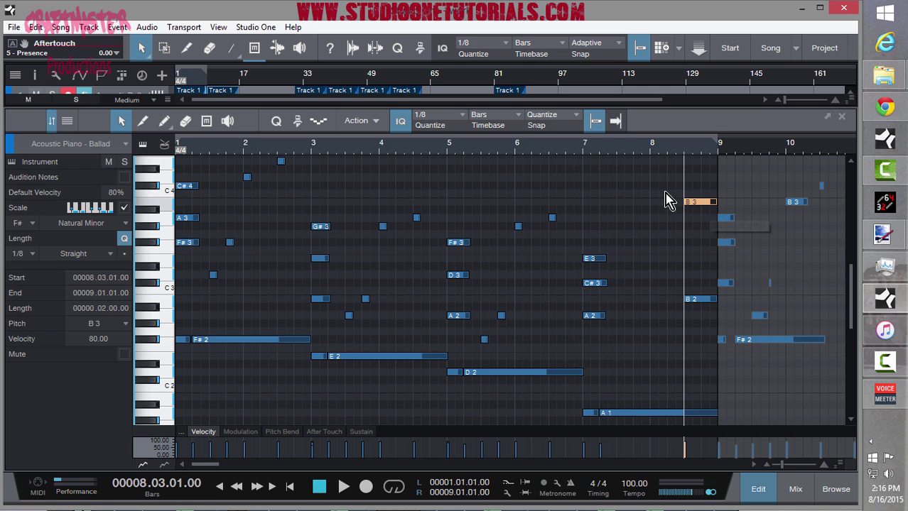
{"action": "left_click", "coordinate": [576, 150]}
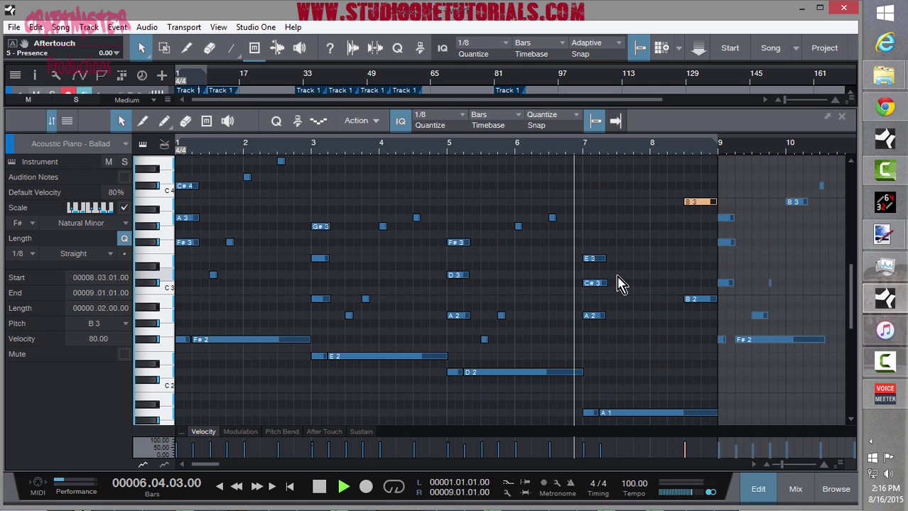
{"action": "key", "text": "space"}
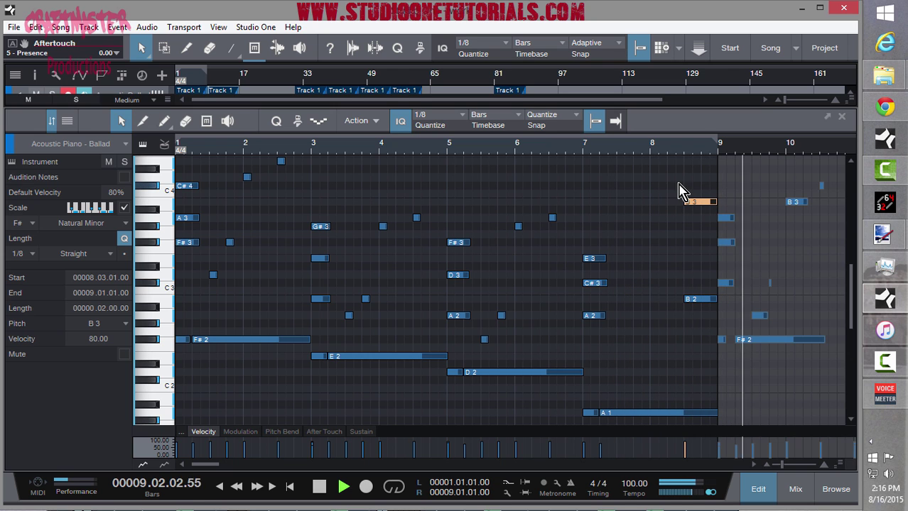
{"action": "left_click", "coordinate": [572, 145]}
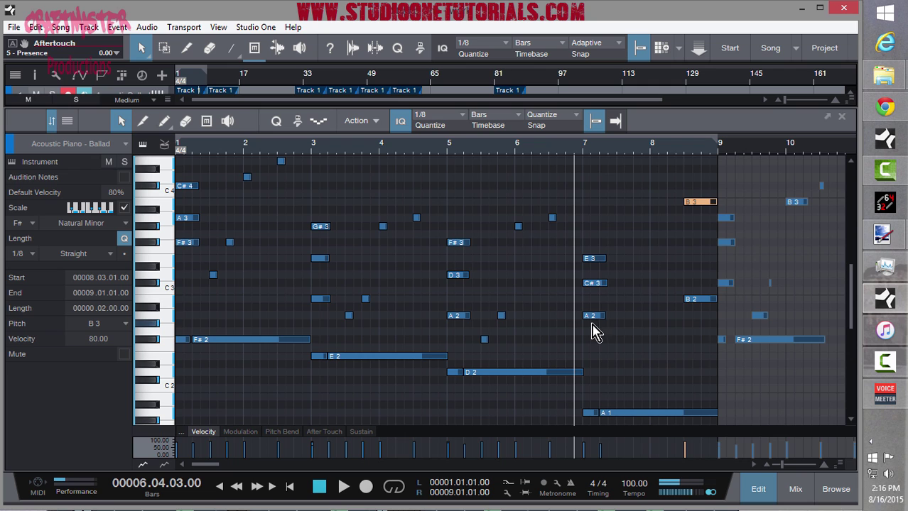
Shorten the F#3, A3 and C#4 chord notes at the start of bar 1 to about one beat
{"action": "scroll", "coordinate": [646, 366], "scroll_direction": "down", "scroll_amount": 1}
{"action": "scroll", "coordinate": [519, 326], "scroll_direction": "up", "scroll_amount": 2}
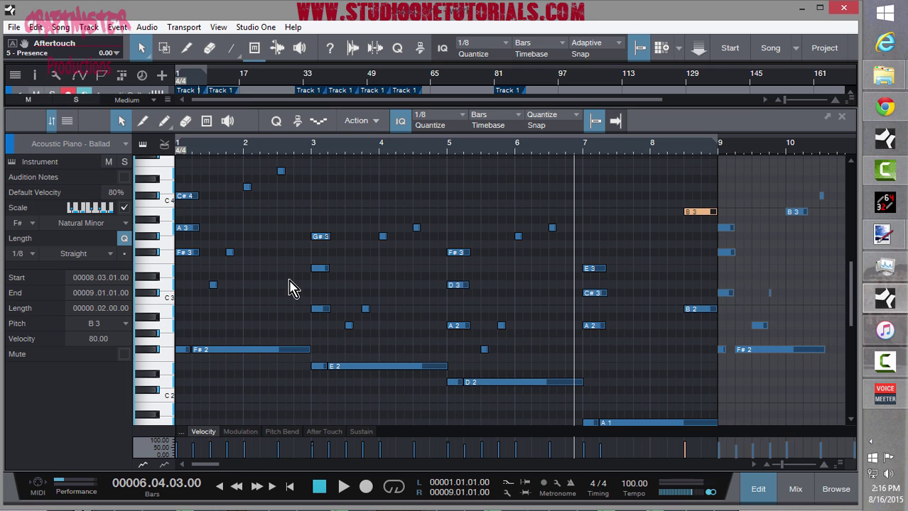
{"action": "scroll", "coordinate": [223, 170], "scroll_direction": "up", "scroll_amount": 3}
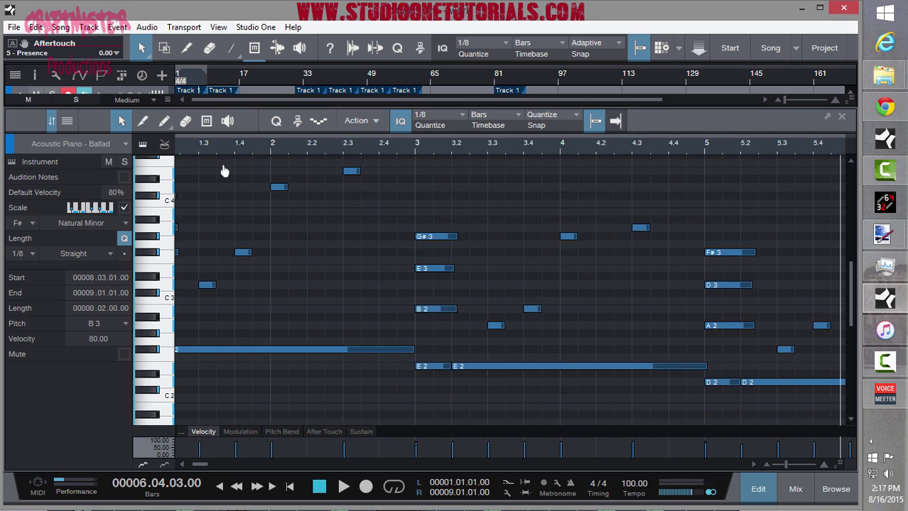
{"action": "left_click_drag", "start_coordinate": [196, 465], "coordinate": [191, 466]}
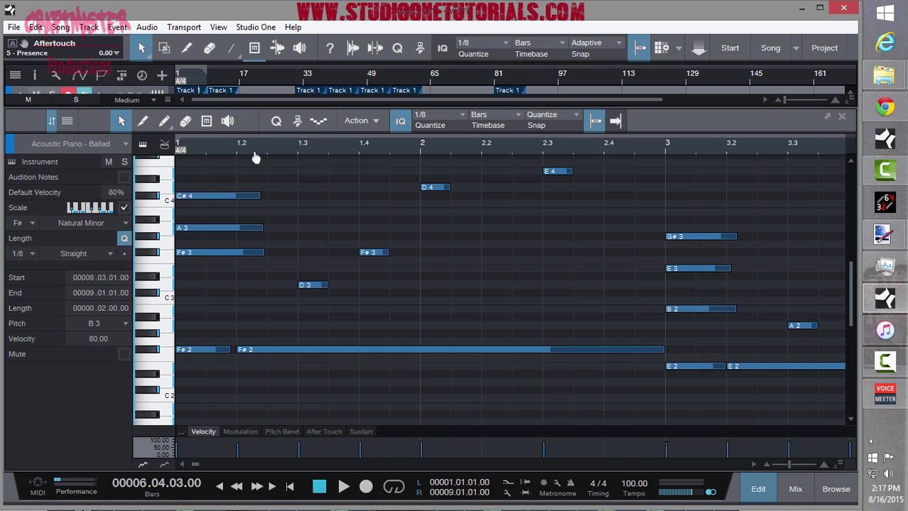
{"action": "scroll", "coordinate": [255, 158], "scroll_direction": "down", "scroll_amount": 3}
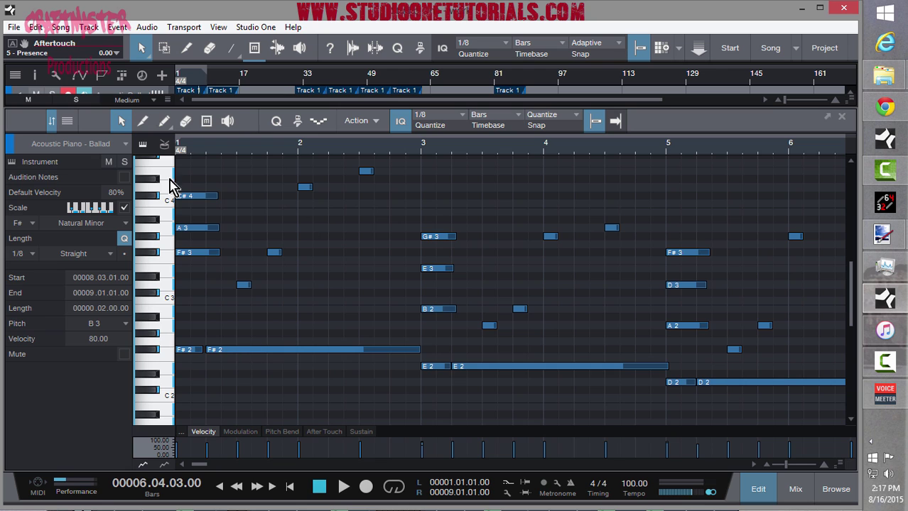
{"action": "left_click_drag", "start_coordinate": [171, 187], "coordinate": [222, 255]}
{"action": "left_click_drag", "start_coordinate": [360, 245], "coordinate": [215, 252]}
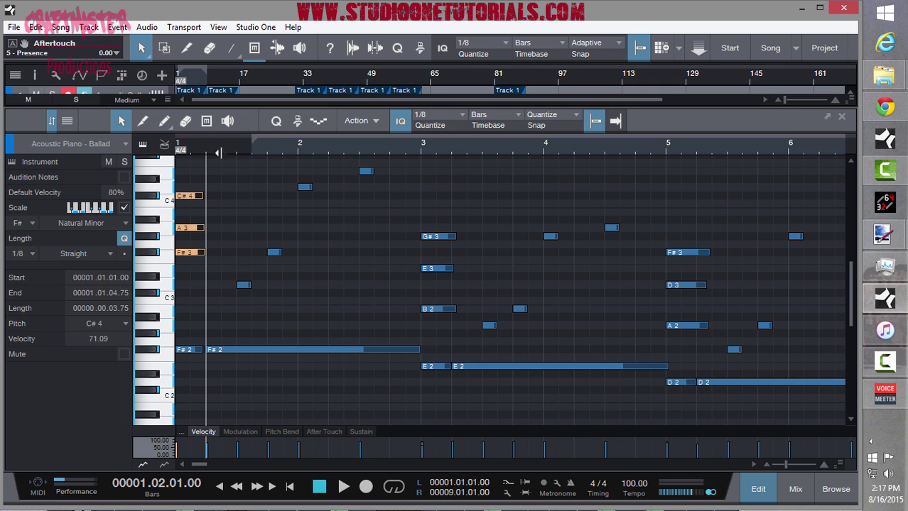
Set the loop range over bars 1 and 2, enable looping and play from the start
{"action": "left_click", "coordinate": [409, 147]}
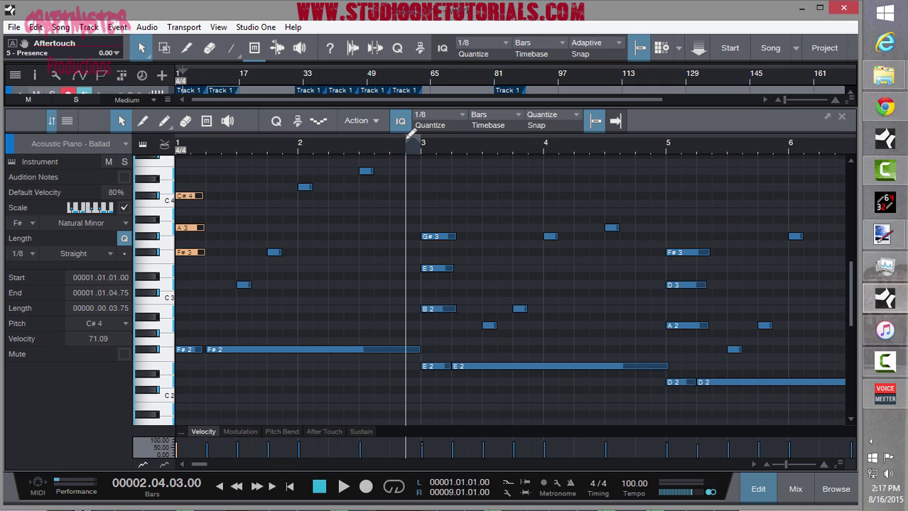
{"action": "left_click_drag", "start_coordinate": [167, 144], "coordinate": [168, 144]}
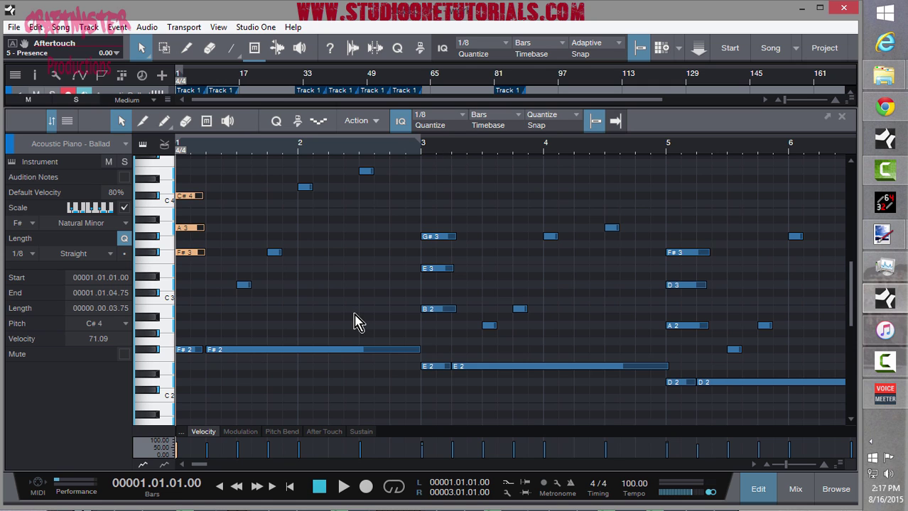
{"action": "key", "text": "slash"}
{"action": "key", "text": "space"}
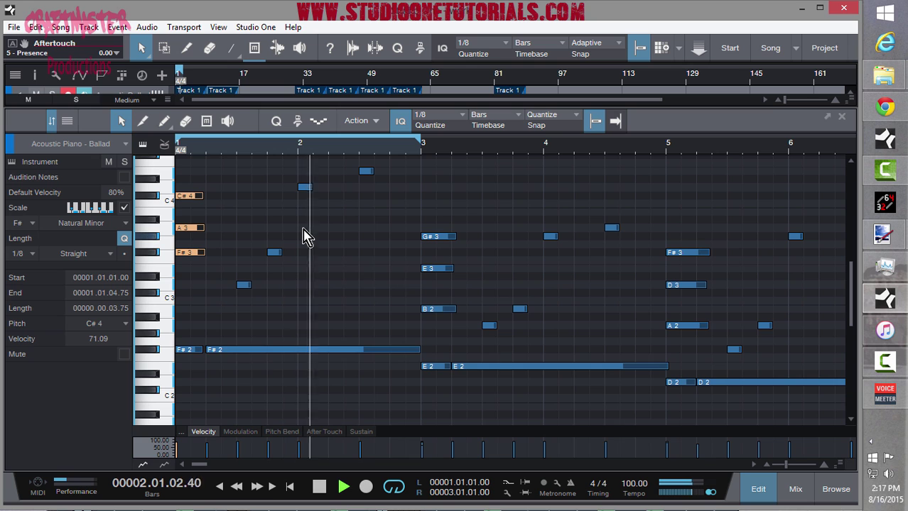
Try the short melody note on beat 4 of bar 1 at E3 and return it to F#3
{"action": "left_click_drag", "start_coordinate": [277, 252], "coordinate": [279, 268]}
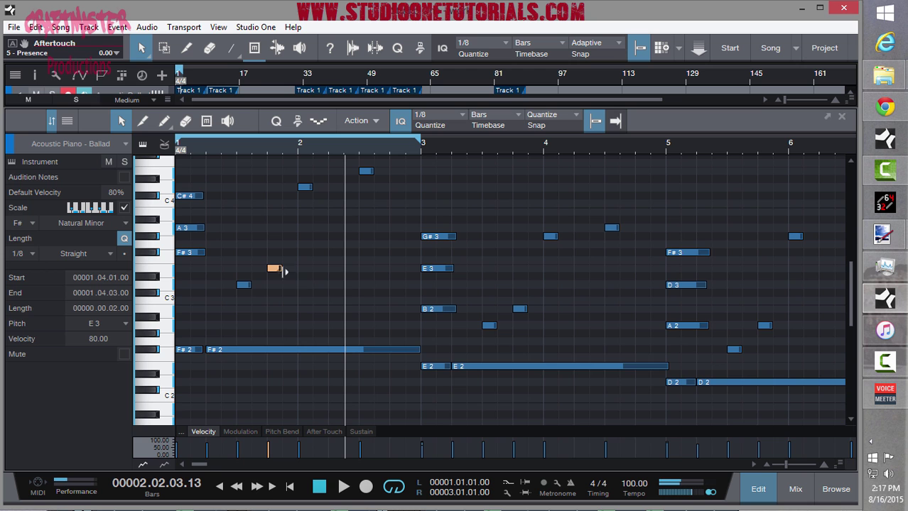
{"action": "left_click_drag", "start_coordinate": [276, 268], "coordinate": [275, 253]}
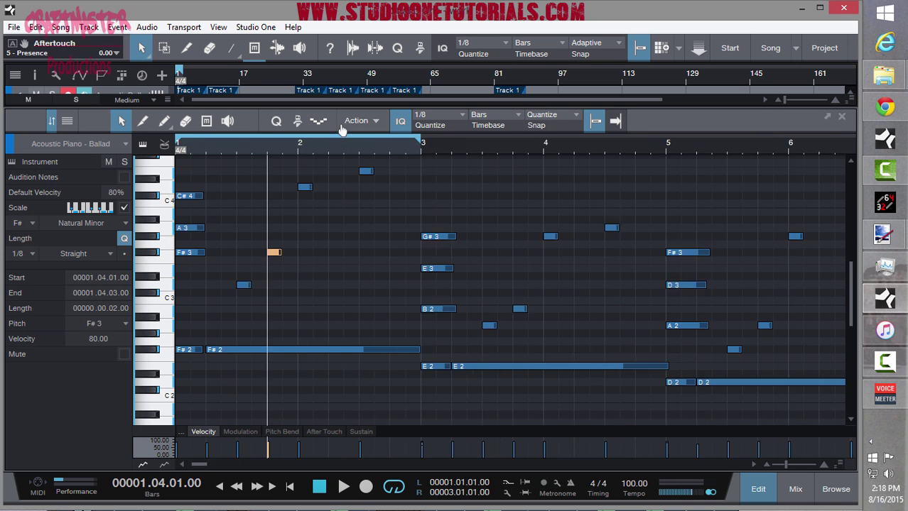
{"action": "left_click_drag", "start_coordinate": [341, 129], "coordinate": [337, 121]}
Duplicate the bass notes of bars 1 to 8 an octave lower and delete the stray short F#1 in bar 5
{"action": "scroll", "coordinate": [333, 244], "scroll_direction": "down", "scroll_amount": 12}
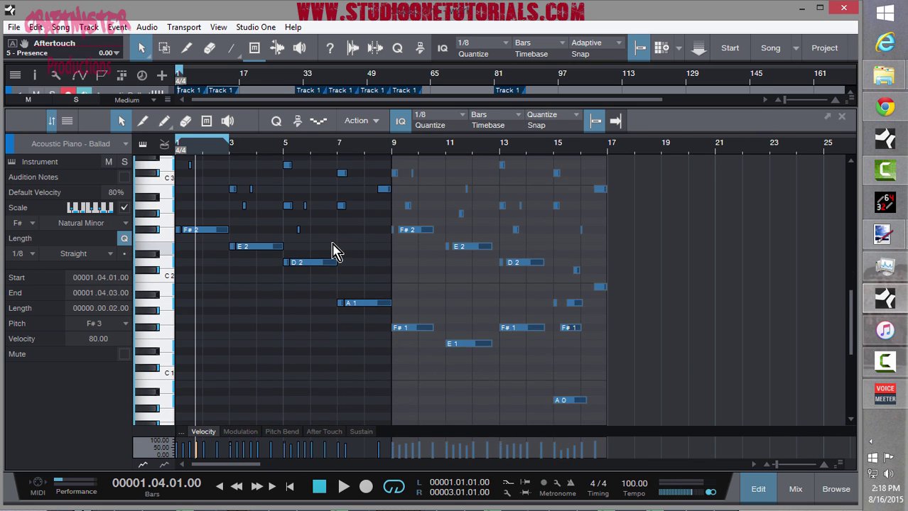
{"action": "scroll", "coordinate": [335, 252], "scroll_direction": "down", "scroll_amount": 3}
{"action": "left_click_drag", "start_coordinate": [377, 325], "coordinate": [220, 297]}
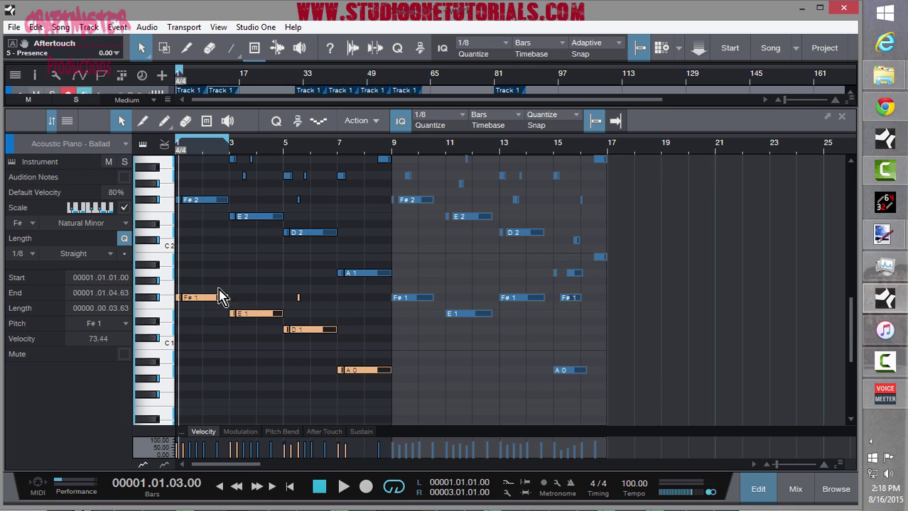
{"action": "left_click", "coordinate": [241, 292]}
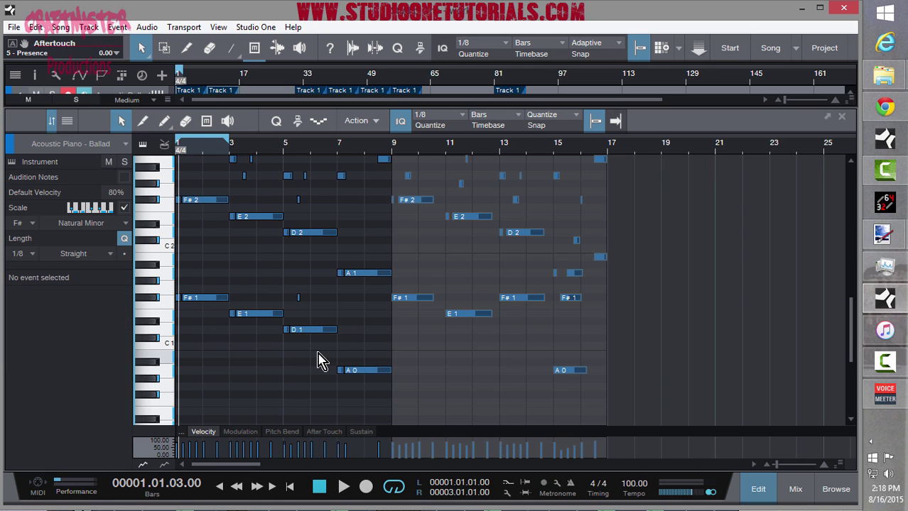
{"action": "left_click_drag", "start_coordinate": [320, 351], "coordinate": [372, 357]}
{"action": "scroll", "coordinate": [363, 355], "scroll_direction": "up", "scroll_amount": 2}
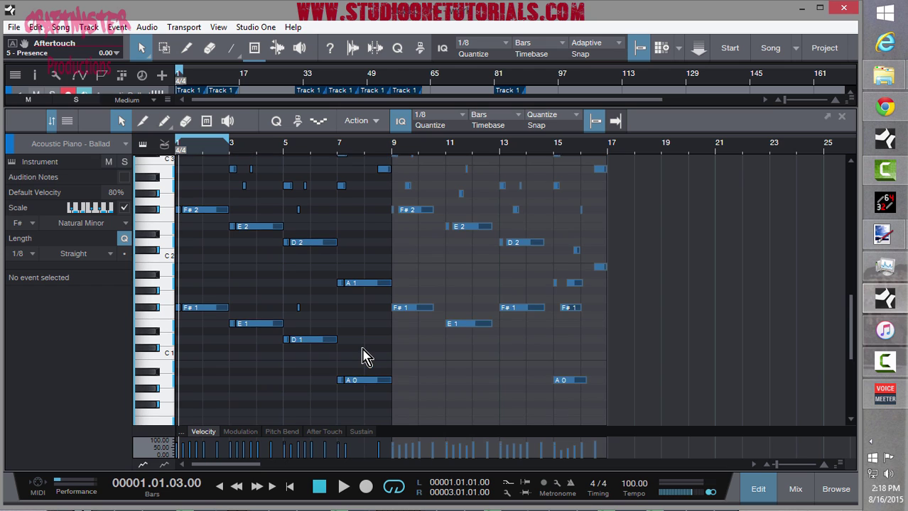
{"action": "left_click_drag", "start_coordinate": [296, 321], "coordinate": [296, 321]}
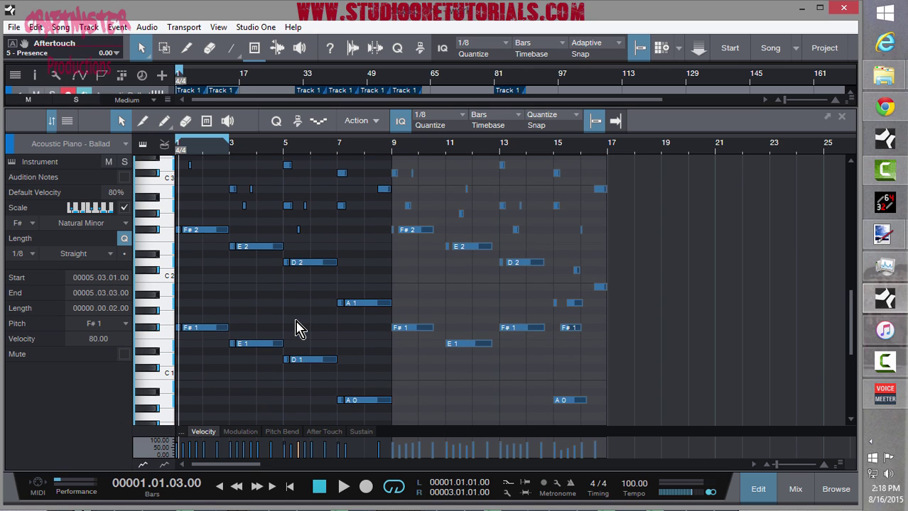
Delete the long D1, E1 and F#1 notes from the lower bass octave, keeping the short note before each
{"action": "left_click_drag", "start_coordinate": [337, 379], "coordinate": [292, 356]}
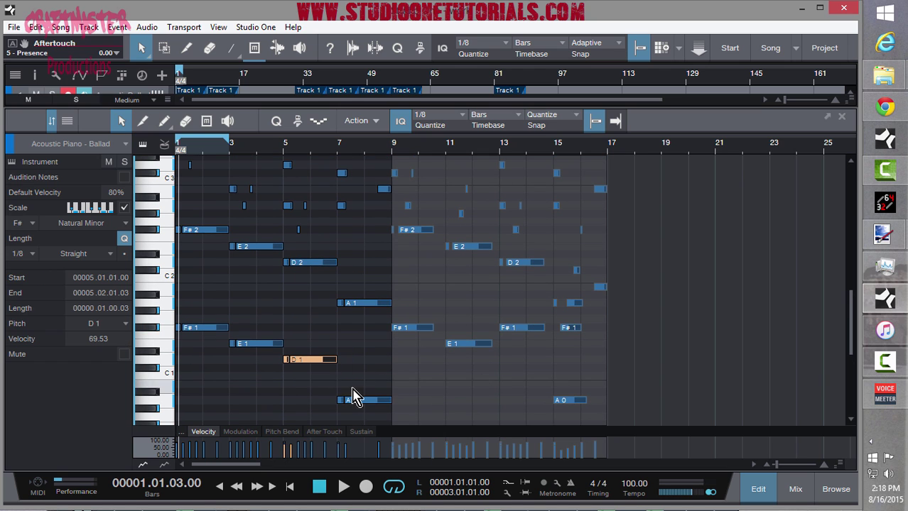
{"action": "left_click_drag", "start_coordinate": [344, 380], "coordinate": [300, 360]}
{"action": "key", "text": "comma"}
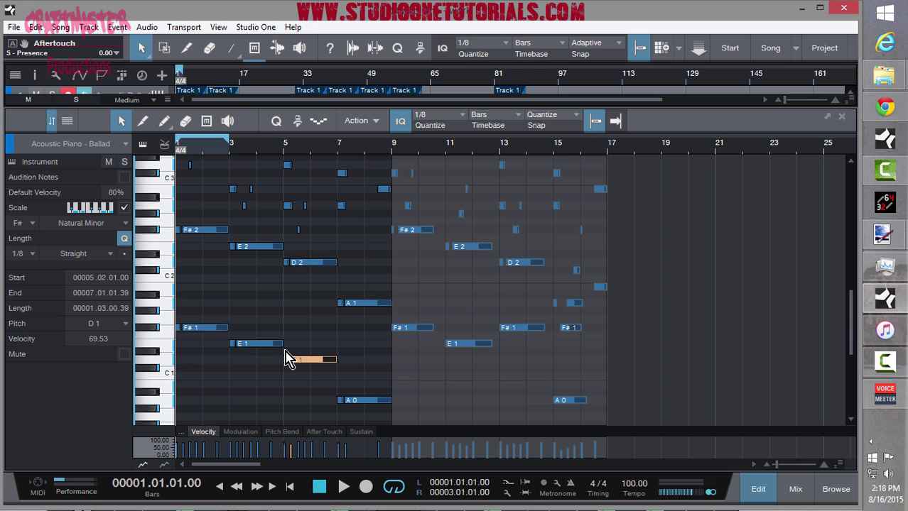
{"action": "key", "text": "Delete"}
{"action": "left_click", "coordinate": [252, 341]}
{"action": "key", "text": "Delete"}
{"action": "left_click", "coordinate": [213, 328]}
{"action": "key", "text": "Delete"}
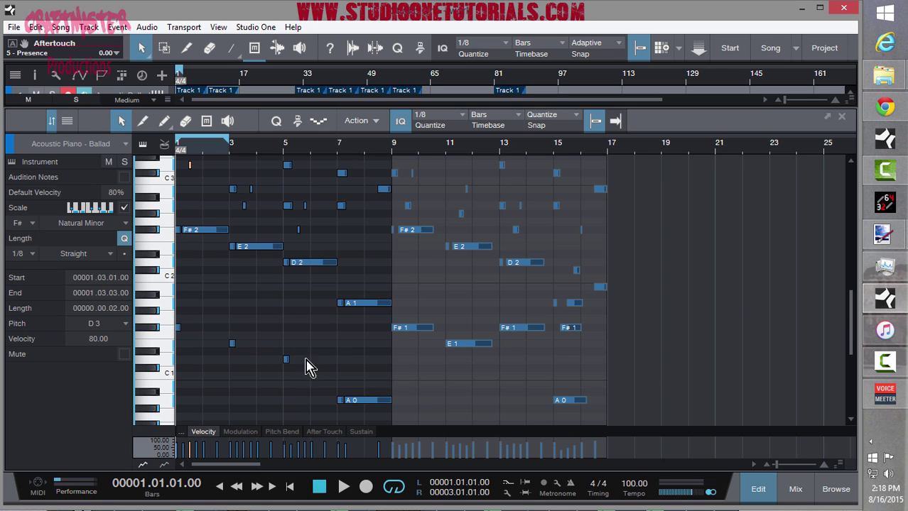
Extend the short F#1, E1 and D1 notes to about two bars each, and reduce the A0 pair to a single one-bar note in bar 7
{"action": "left_click_drag", "start_coordinate": [313, 365], "coordinate": [169, 324]}
{"action": "left_click_drag", "start_coordinate": [287, 360], "coordinate": [339, 368]}
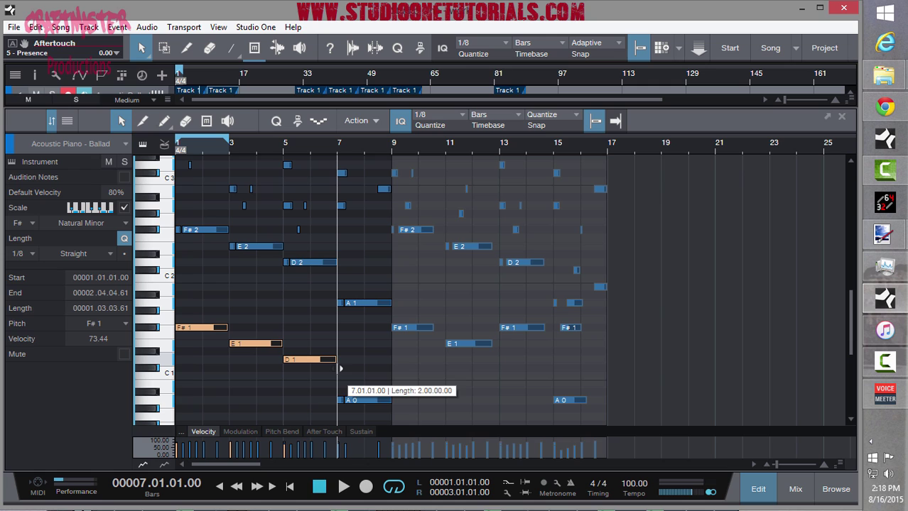
{"action": "left_click", "coordinate": [371, 399]}
{"action": "mouse_move", "coordinate": [377, 411]}
{"action": "left_mouse_down"}
{"action": "mouse_move", "coordinate": [348, 412]}
{"action": "mouse_move", "coordinate": [356, 401]}
{"action": "mouse_move", "coordinate": [369, 405]}
{"action": "left_mouse_up"}
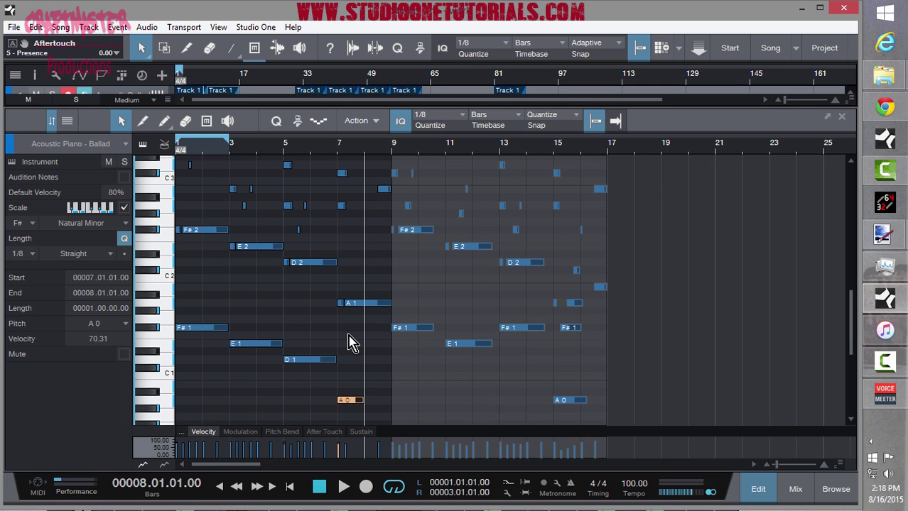
Play from the start and extend the loop range to the beginning of bar 9
{"action": "key", "text": "comma"}
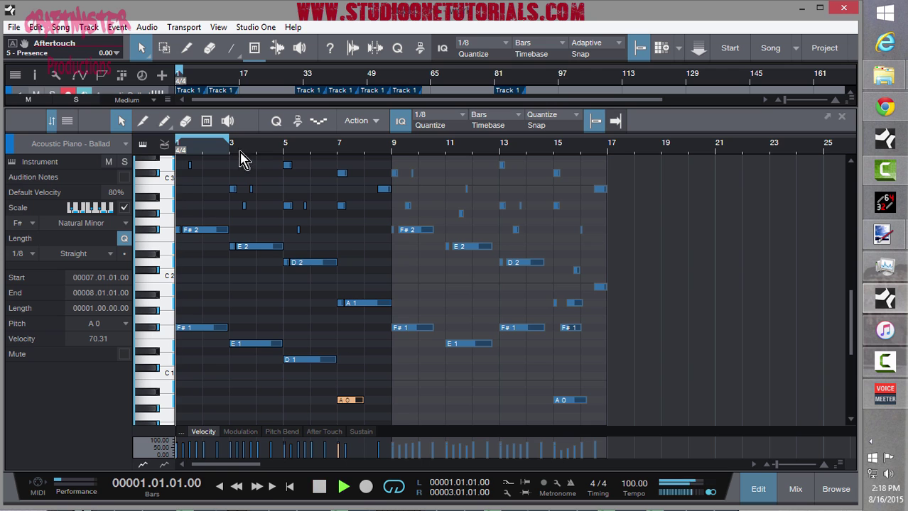
{"action": "key", "text": "space"}
{"action": "left_click_drag", "start_coordinate": [228, 145], "coordinate": [395, 150]}
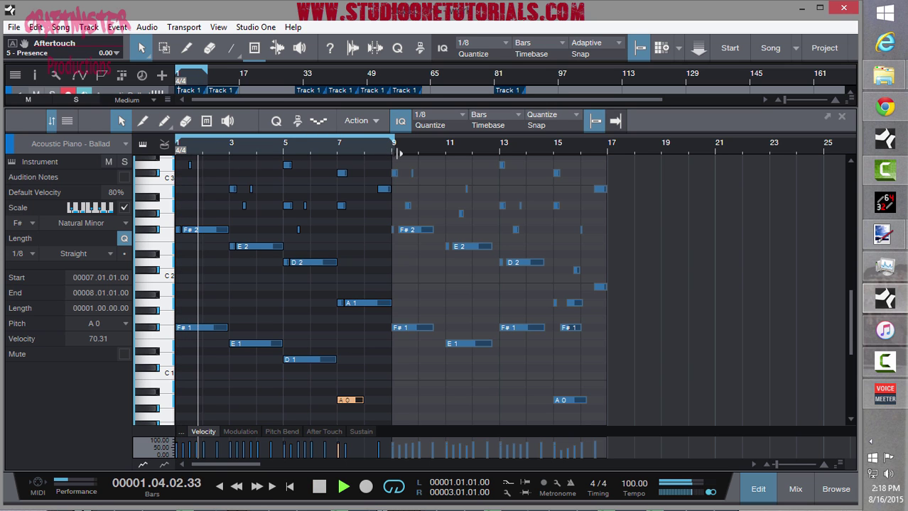
{"action": "scroll", "coordinate": [369, 186], "scroll_direction": "up", "scroll_amount": 2}
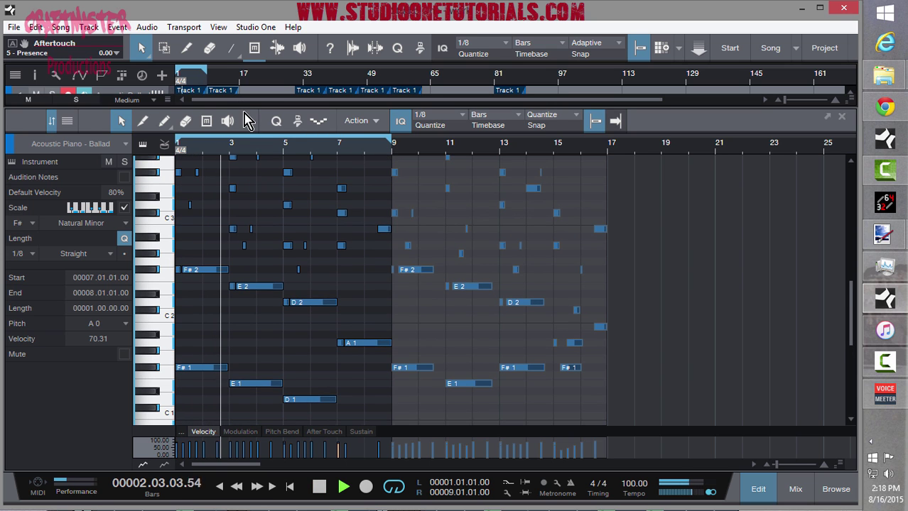
Enlarge the arrangement, delete the piano clip at bar 1 and move the block of four piano clips to bar 17
{"action": "left_click_drag", "start_coordinate": [241, 105], "coordinate": [248, 254]}
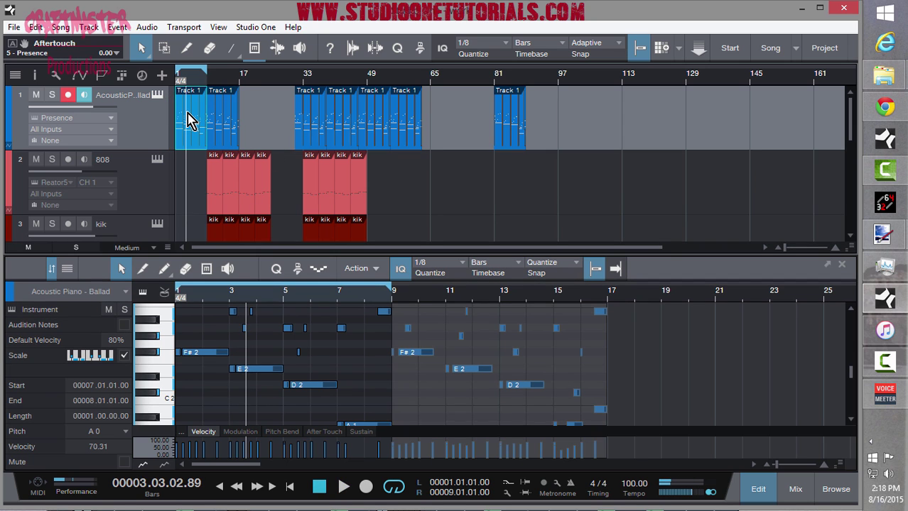
{"action": "key", "text": "Delete"}
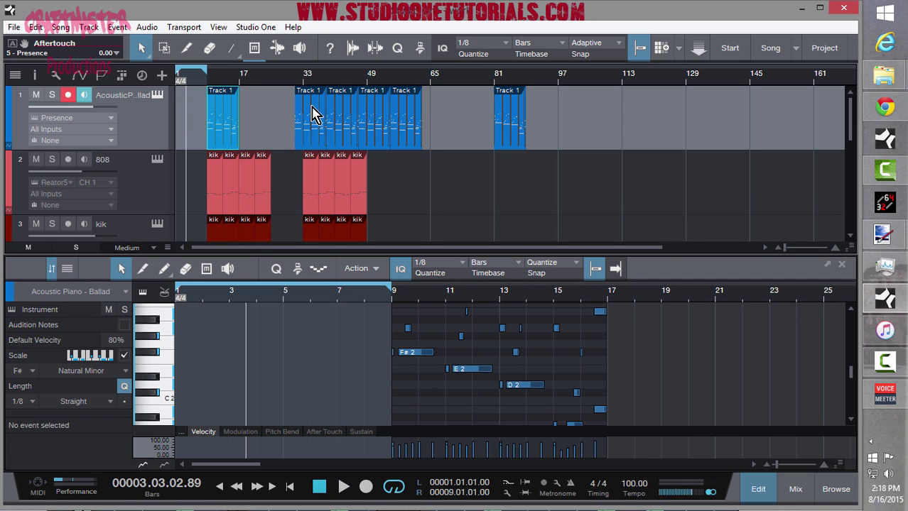
{"action": "left_click_drag", "start_coordinate": [281, 105], "coordinate": [429, 117]}
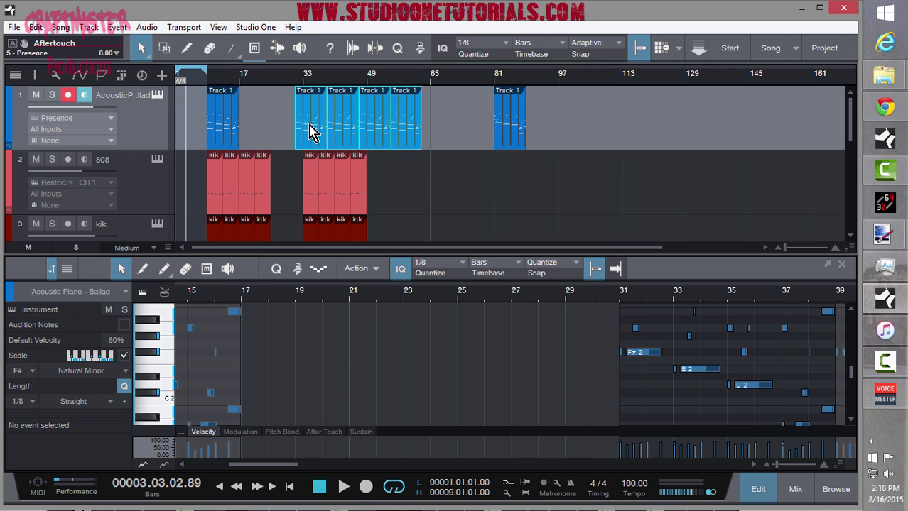
{"action": "left_click_drag", "start_coordinate": [310, 133], "coordinate": [256, 128]}
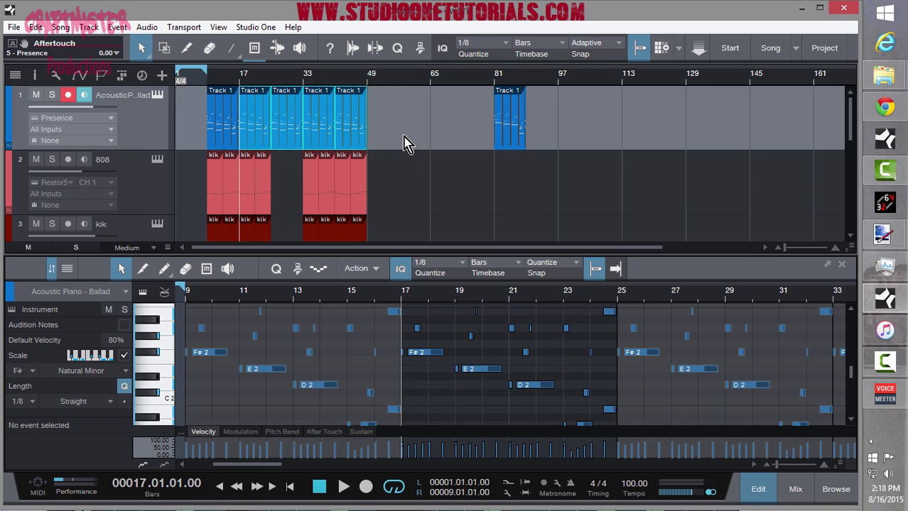
Move the piano clip from bar 81 to bar 1 and place a copy of it at bar 49
{"action": "left_click", "coordinate": [504, 129]}
{"action": "left_click_drag", "start_coordinate": [186, 121], "coordinate": [384, 133]}
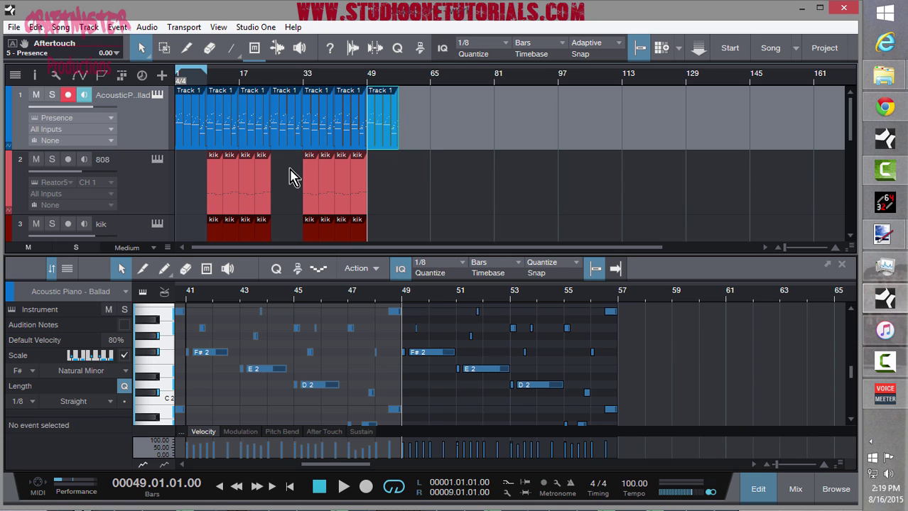
Reduce the track height and examine the note patterns of the first 808 and kik clips at bar 9
{"action": "scroll", "coordinate": [299, 168], "scroll_direction": "down", "scroll_amount": 3}
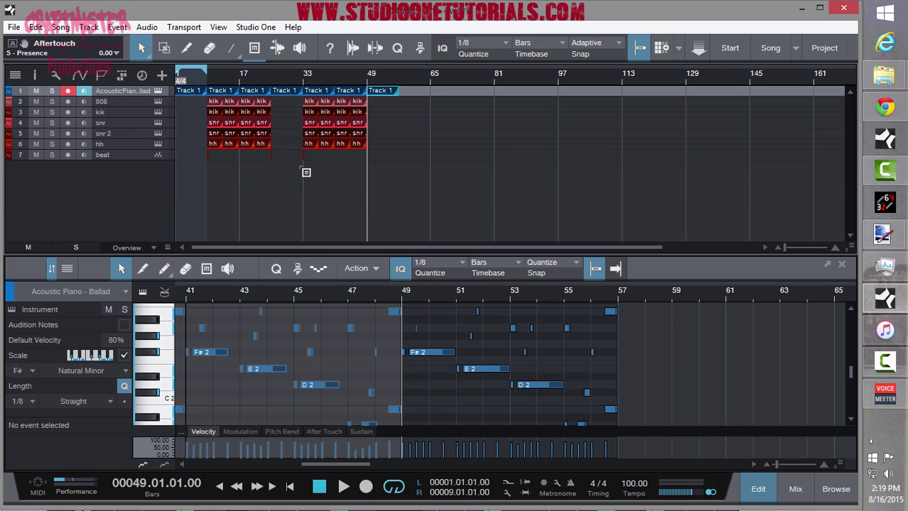
{"action": "scroll", "coordinate": [284, 168], "scroll_direction": "up", "scroll_amount": 3}
{"action": "scroll", "coordinate": [282, 168], "scroll_direction": "down", "scroll_amount": 3}
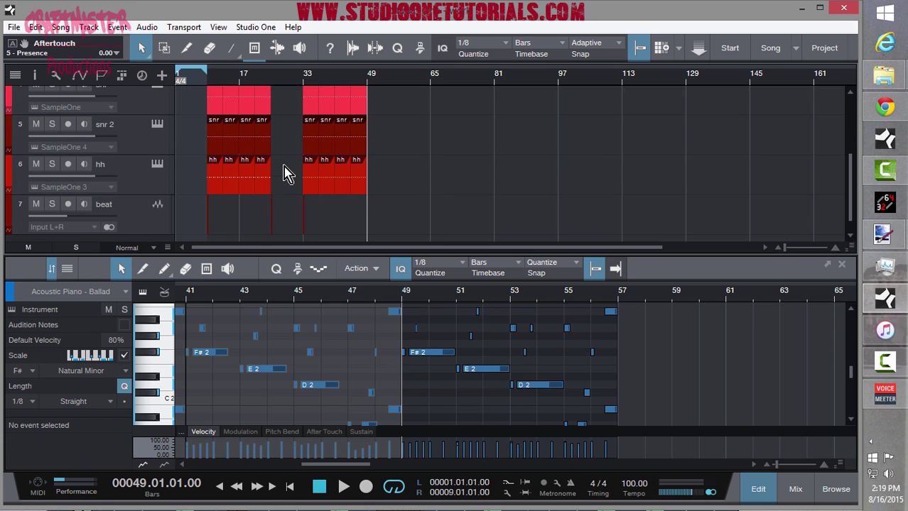
{"action": "scroll", "coordinate": [283, 173], "scroll_direction": "down", "scroll_amount": 3}
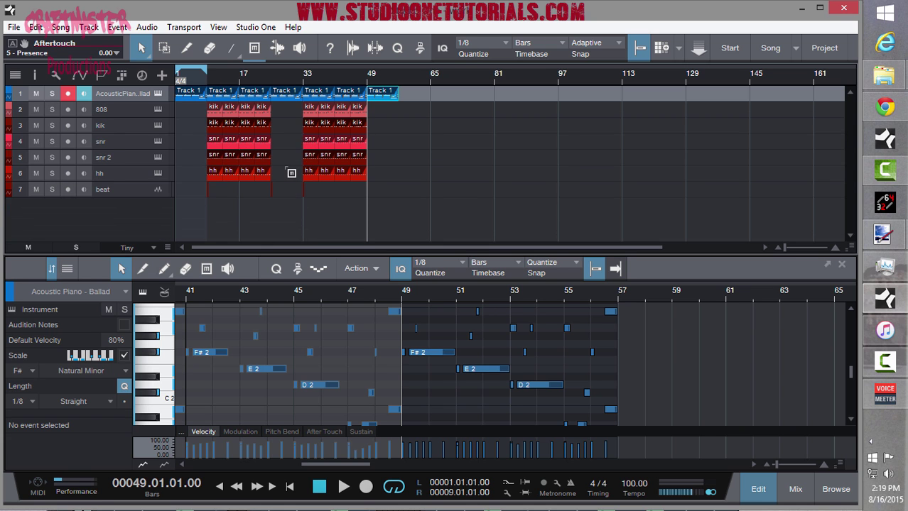
{"action": "scroll", "coordinate": [291, 173], "scroll_direction": "up", "scroll_amount": 1}
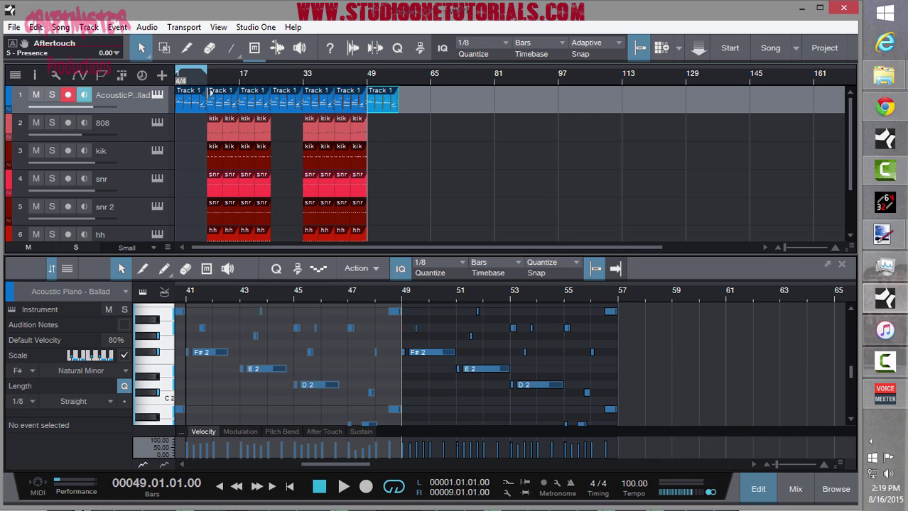
{"action": "left_click", "coordinate": [215, 132]}
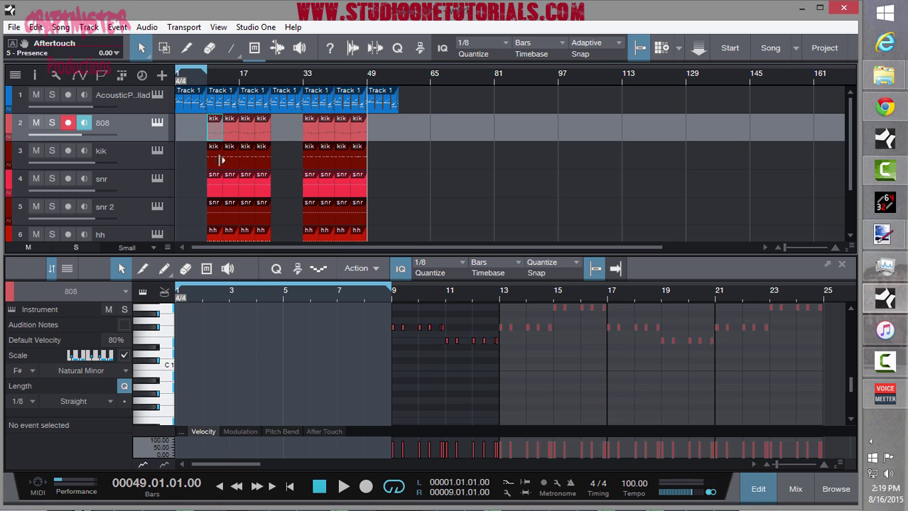
{"action": "left_click", "coordinate": [220, 161]}
{"action": "left_click", "coordinate": [209, 129]}
{"action": "scroll", "coordinate": [359, 302], "scroll_direction": "up", "scroll_amount": 5}
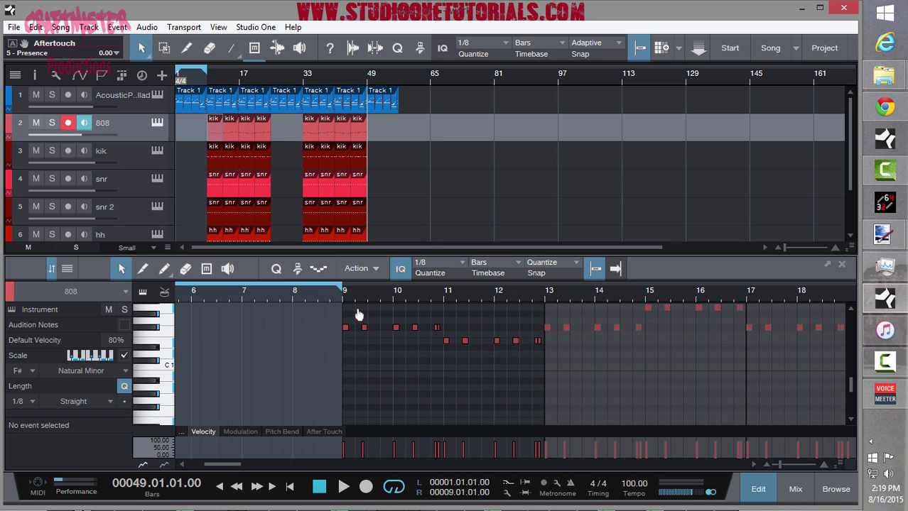
{"action": "left_click", "coordinate": [225, 158]}
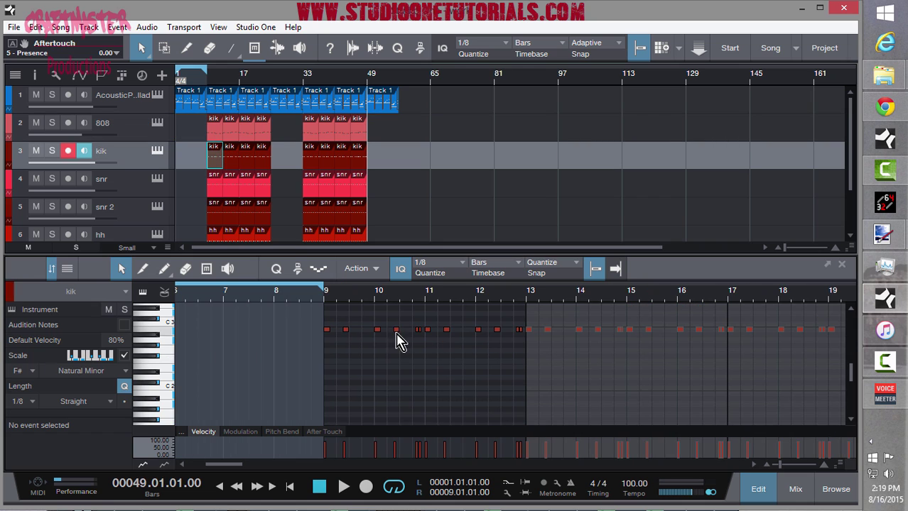
Solo the kik and acoustic piano tracks and play them together from bar 9
{"action": "left_click", "coordinate": [51, 151]}
{"action": "left_click", "coordinate": [211, 81]}
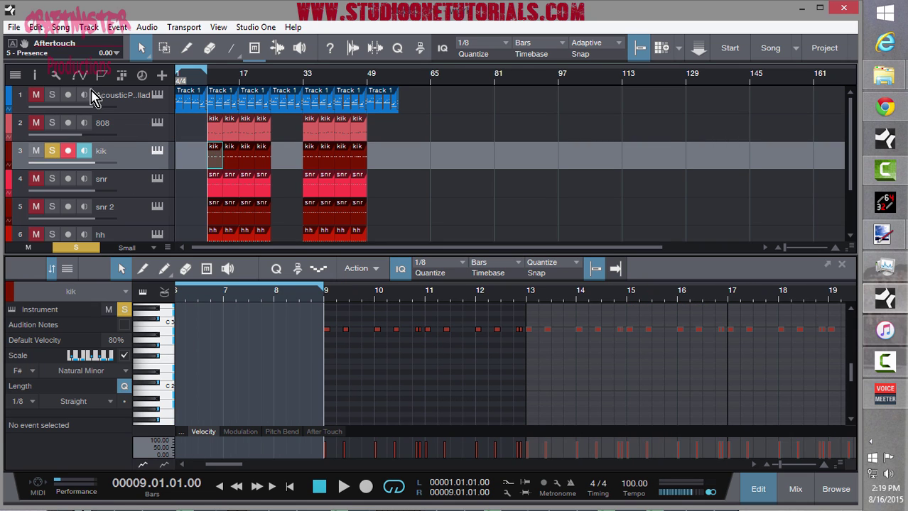
{"action": "left_click", "coordinate": [52, 95]}
{"action": "key", "text": "space"}
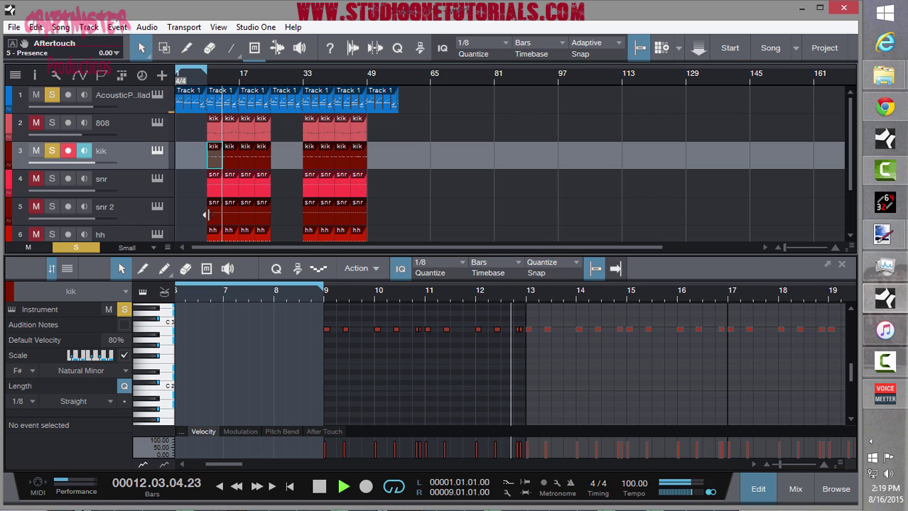
{"action": "key", "text": "space"}
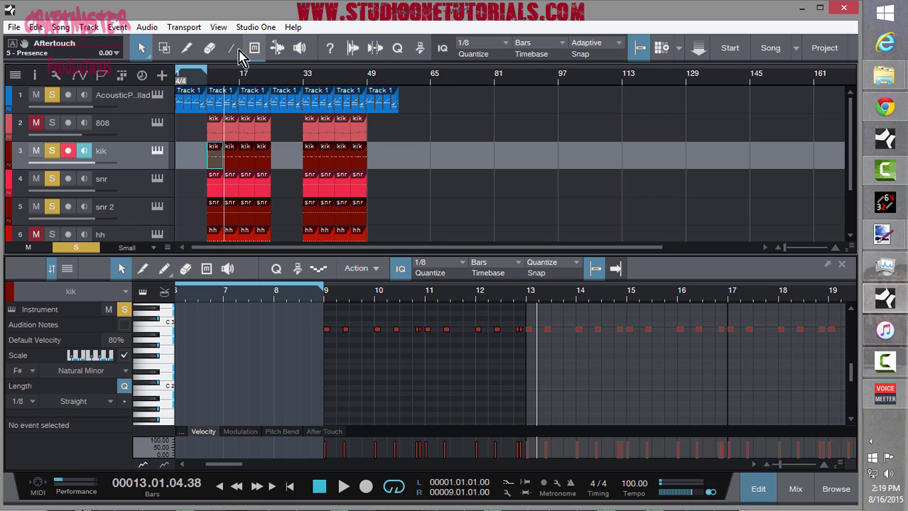
Play the soloed piano, kik and both snare tracks together from bar 9
{"action": "left_click", "coordinate": [208, 84]}
{"action": "key", "text": "space"}
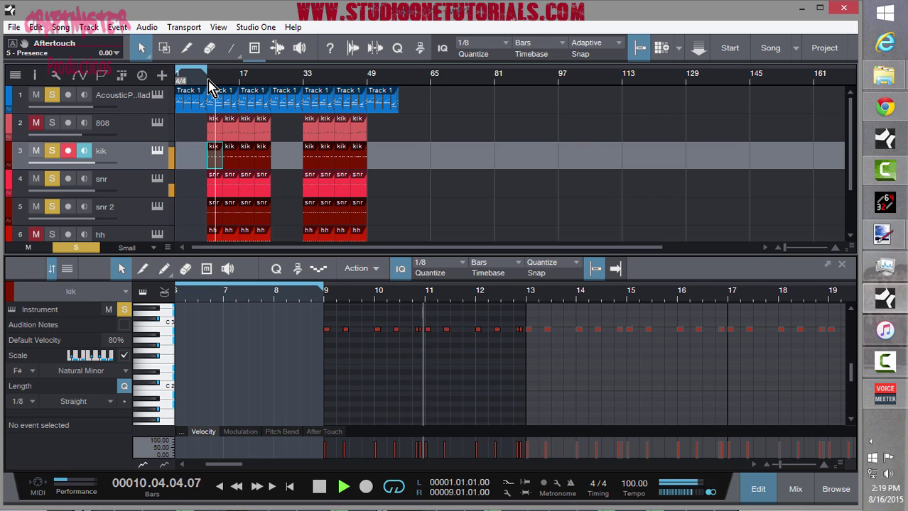
{"action": "key", "text": "space"}
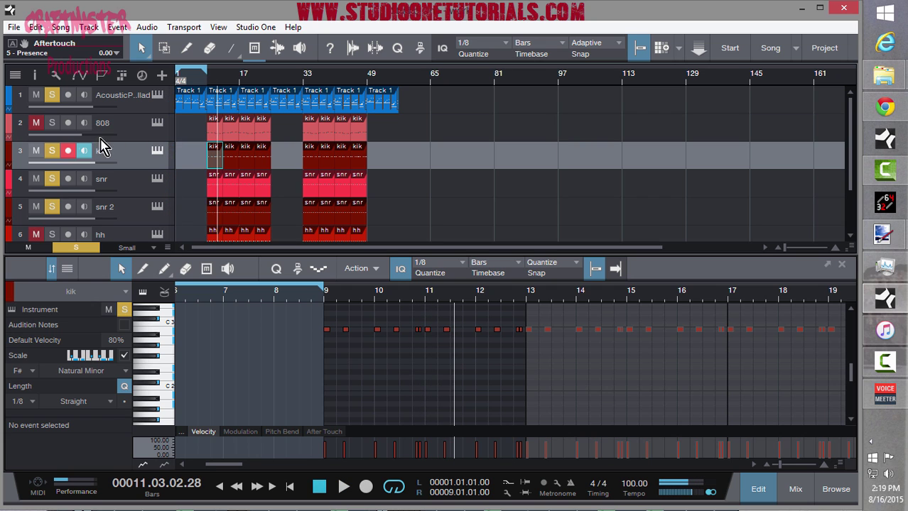
Solo the 808 track and select its notes in bars 11 and 12
{"action": "left_click", "coordinate": [135, 130]}
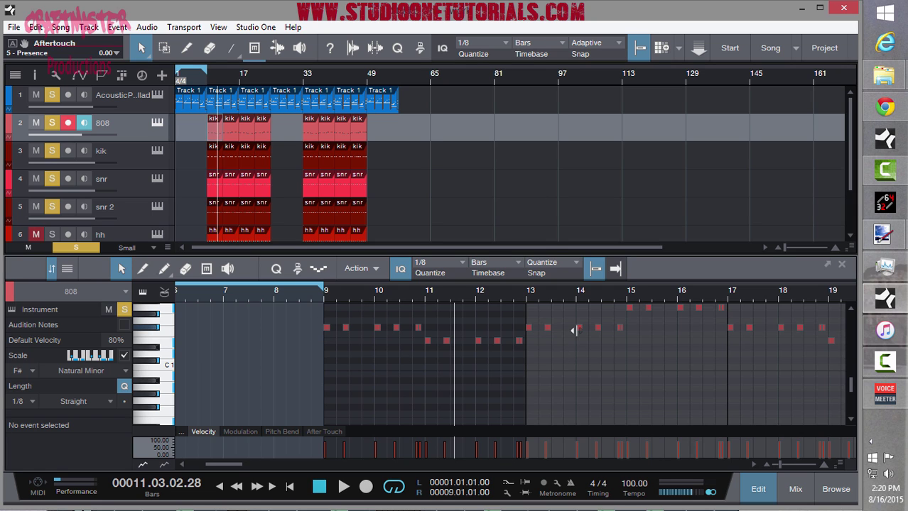
{"action": "left_click_drag", "start_coordinate": [274, 311], "coordinate": [529, 330]}
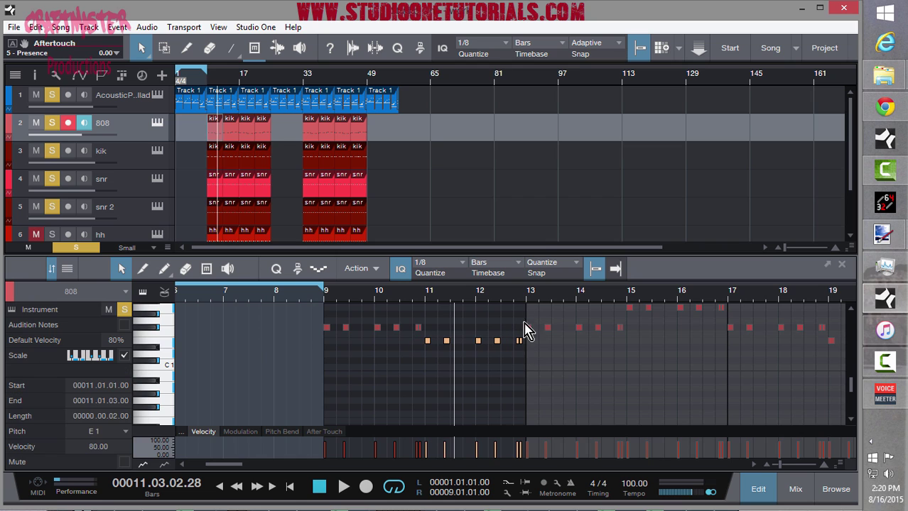
{"action": "scroll", "coordinate": [684, 330], "scroll_direction": "up", "scroll_amount": 1}
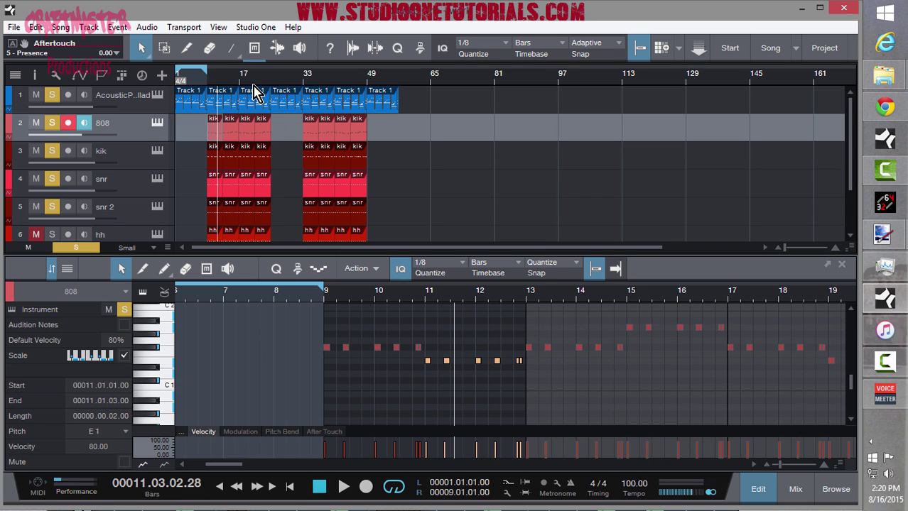
Play the soloed piano, 808, kik and snare tracks from bar 9 for a few bars
{"action": "left_click", "coordinate": [208, 83]}
{"action": "key", "text": "space"}
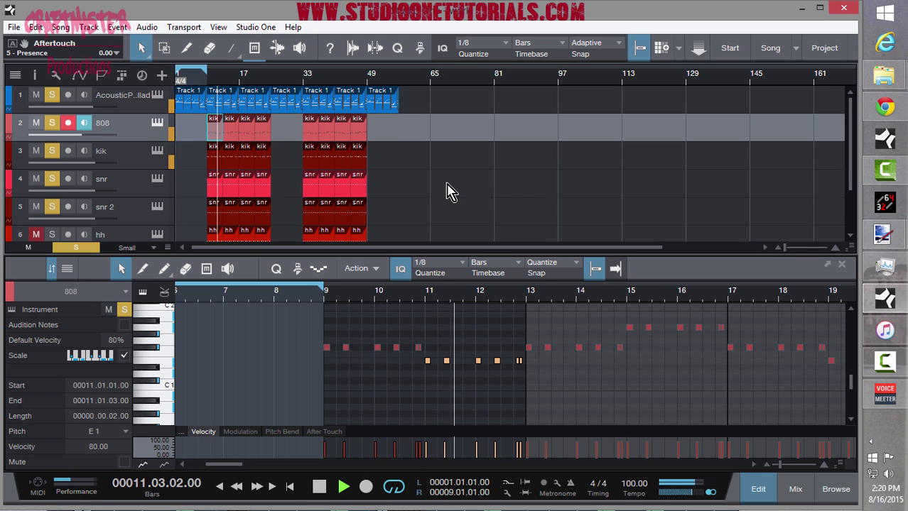
{"action": "scroll", "coordinate": [454, 197], "scroll_direction": "down", "scroll_amount": 1}
{"action": "scroll", "coordinate": [440, 195], "scroll_direction": "down", "scroll_amount": 1}
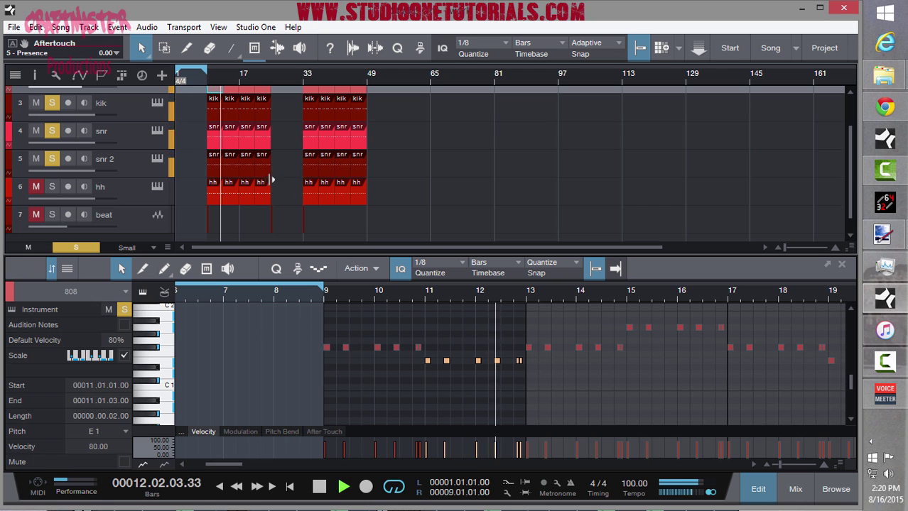
{"action": "key", "text": "space"}
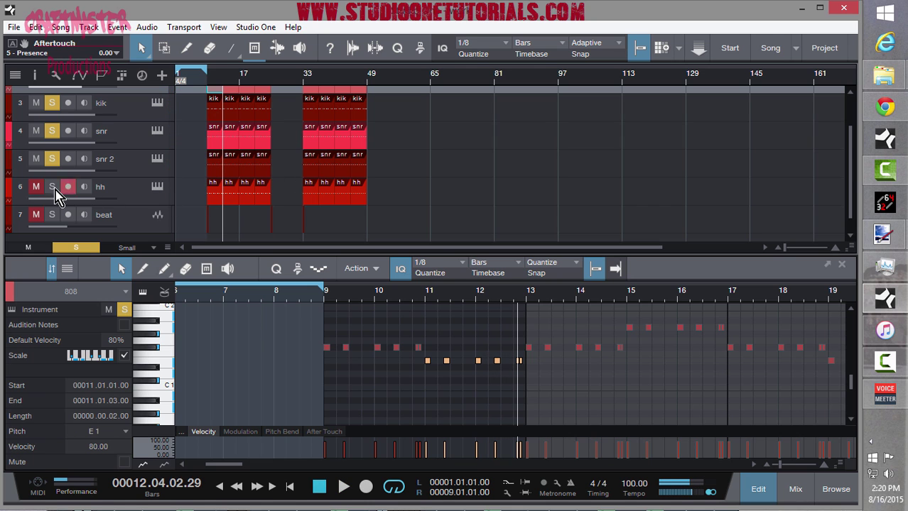
Solo and unmute the hh track and show the notes of its first clip at bar 9
{"action": "left_click", "coordinate": [51, 186]}
{"action": "left_click", "coordinate": [35, 186]}
{"action": "left_click", "coordinate": [210, 84]}
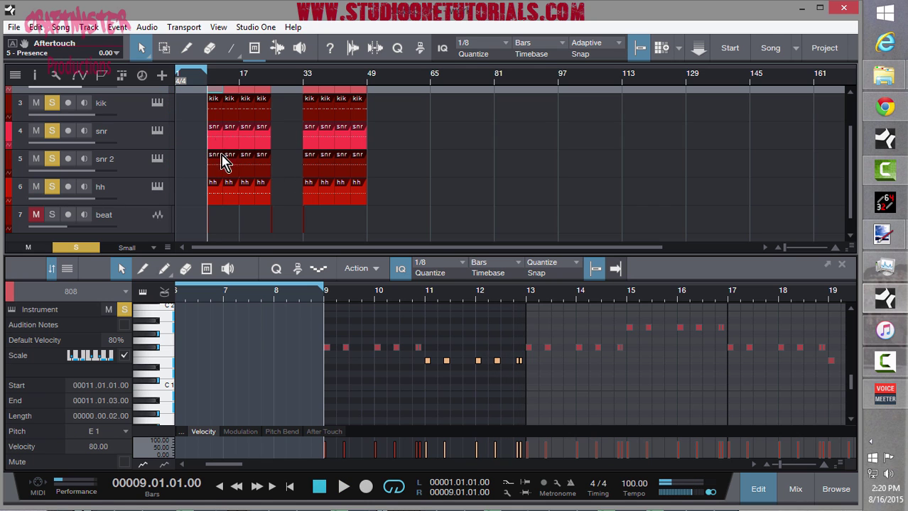
{"action": "left_click", "coordinate": [224, 193]}
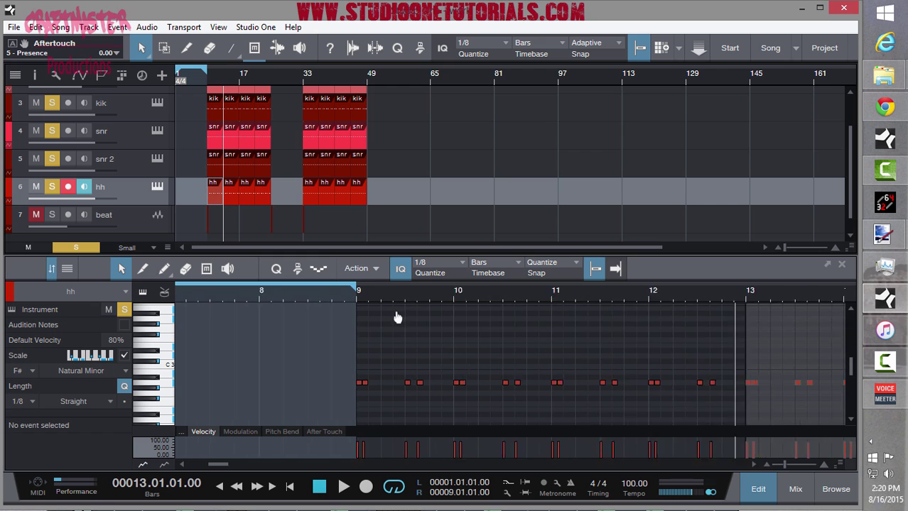
Highlight the hi-hat notes of bar 9 and bar 10 and play all soloed tracks from bar 9
{"action": "left_click_drag", "start_coordinate": [317, 345], "coordinate": [449, 401]}
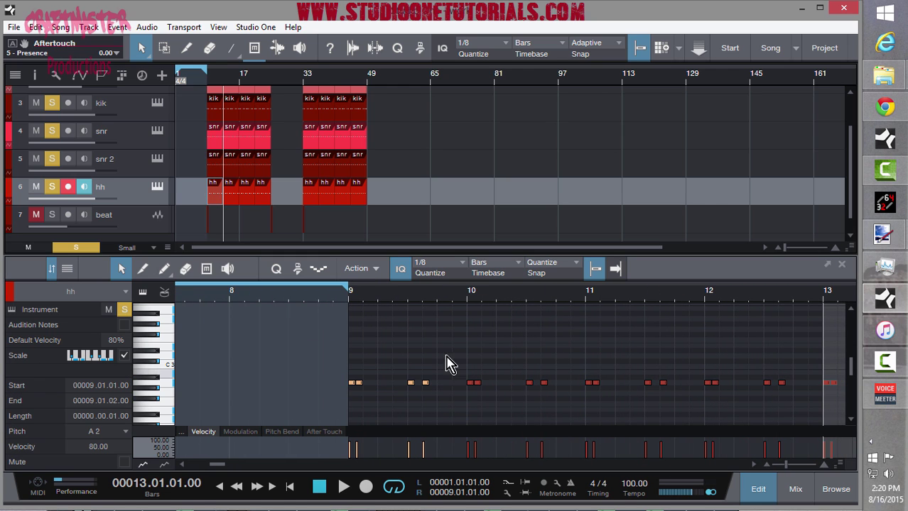
{"action": "left_click_drag", "start_coordinate": [451, 353], "coordinate": [573, 379]}
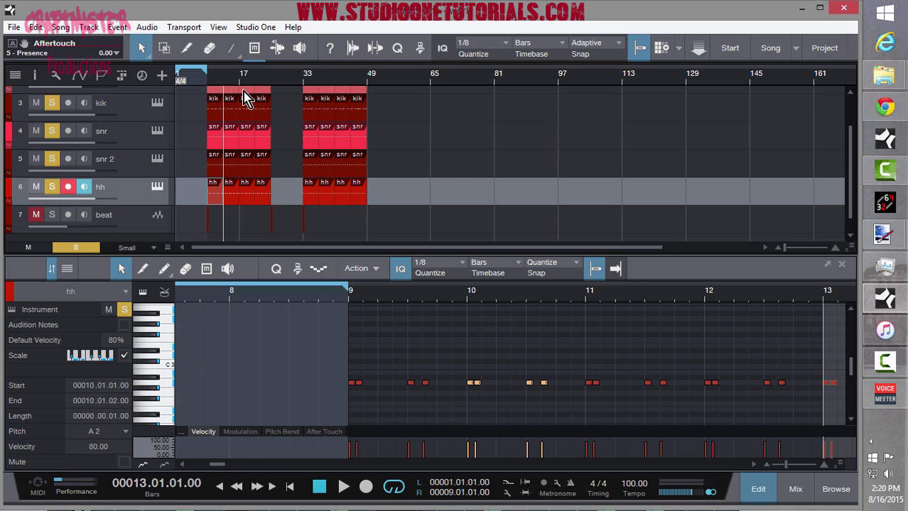
{"action": "left_click", "coordinate": [207, 86]}
{"action": "key", "text": "space"}
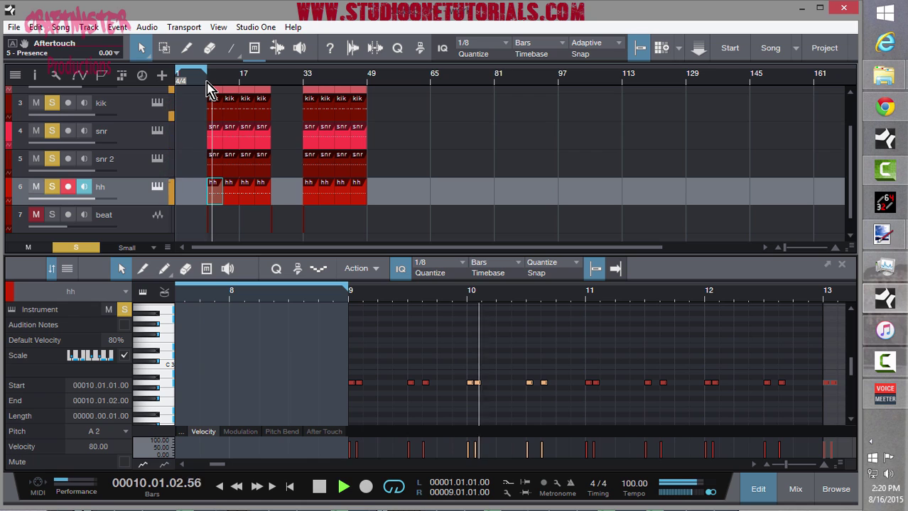
{"action": "key", "text": "space"}
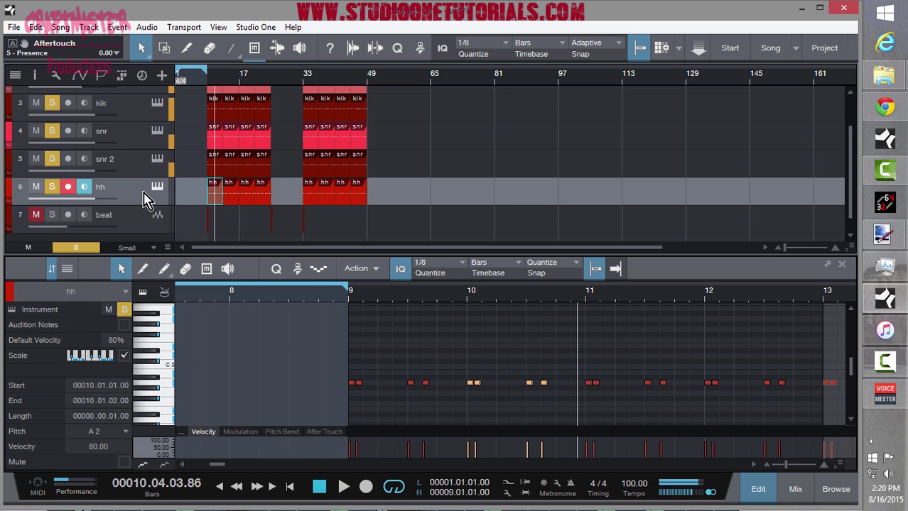
Solo and unmute the beat track, turn looping off and play the lead-in from bar 7
{"action": "left_click", "coordinate": [37, 214]}
{"action": "left_click", "coordinate": [51, 213]}
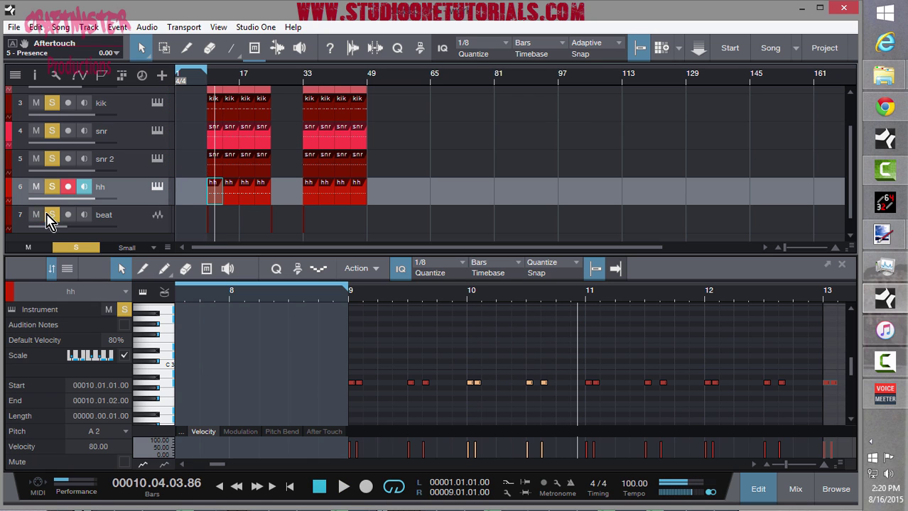
{"action": "left_click", "coordinate": [200, 86]}
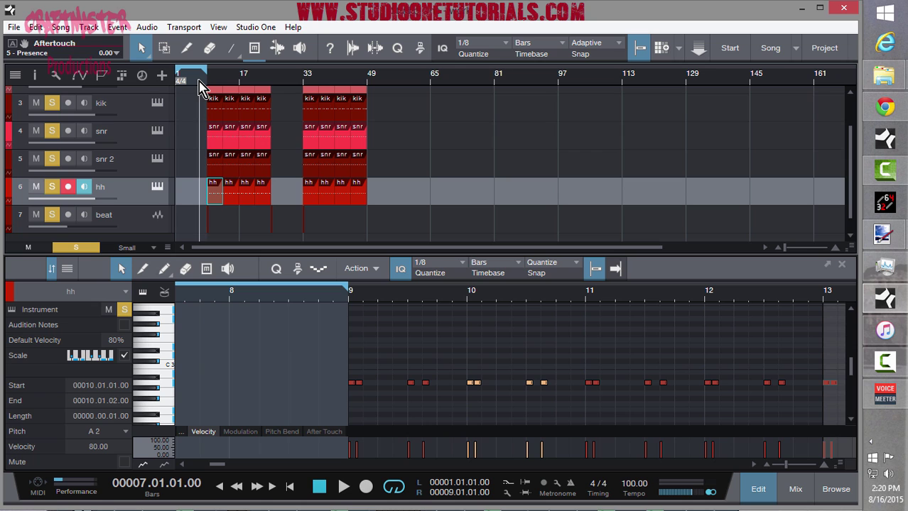
{"action": "key", "text": "space"}
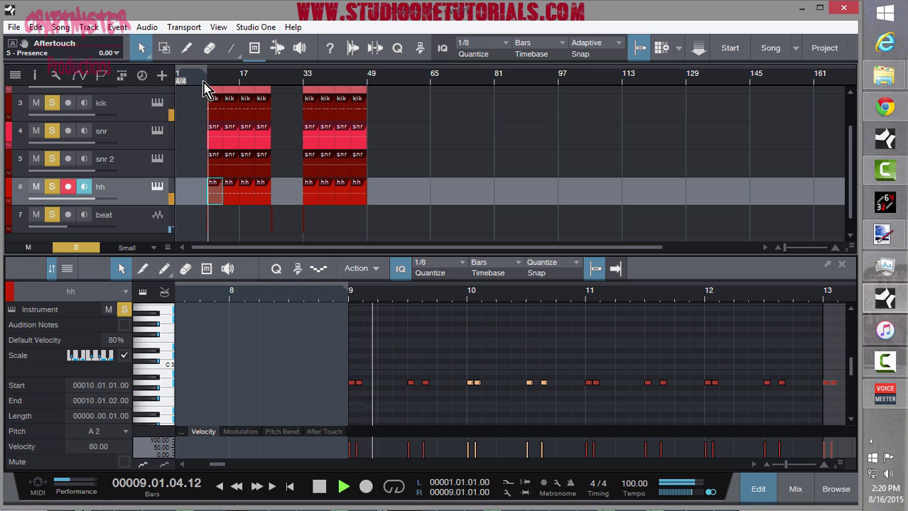
{"action": "key", "text": "space"}
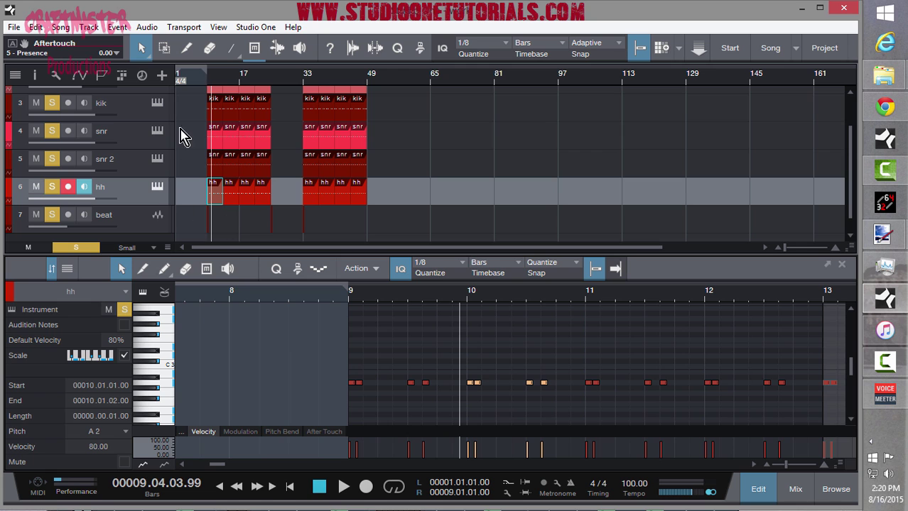
Remove the solo from all seven tracks
{"action": "left_click_drag", "start_coordinate": [52, 216], "coordinate": [51, 147]}
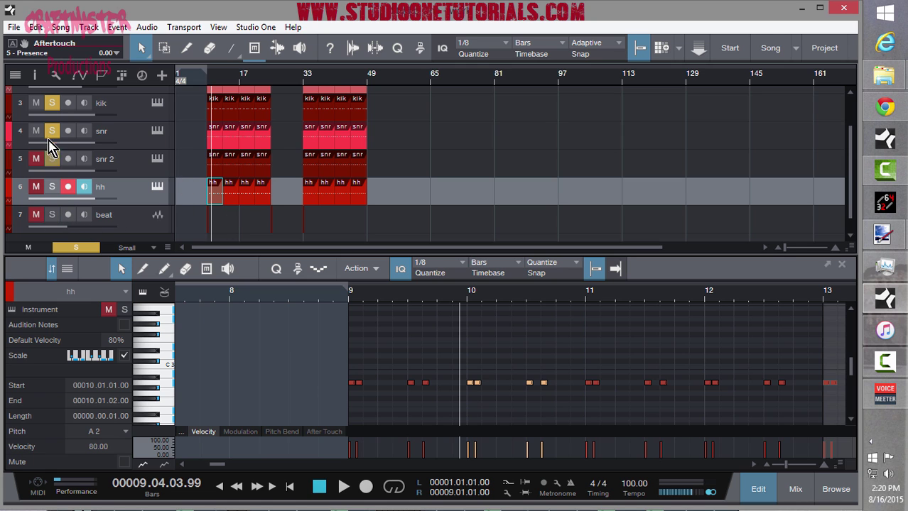
{"action": "left_click", "coordinate": [51, 133]}
{"action": "left_click", "coordinate": [52, 105]}
{"action": "scroll", "coordinate": [50, 149], "scroll_direction": "up", "scroll_amount": 2}
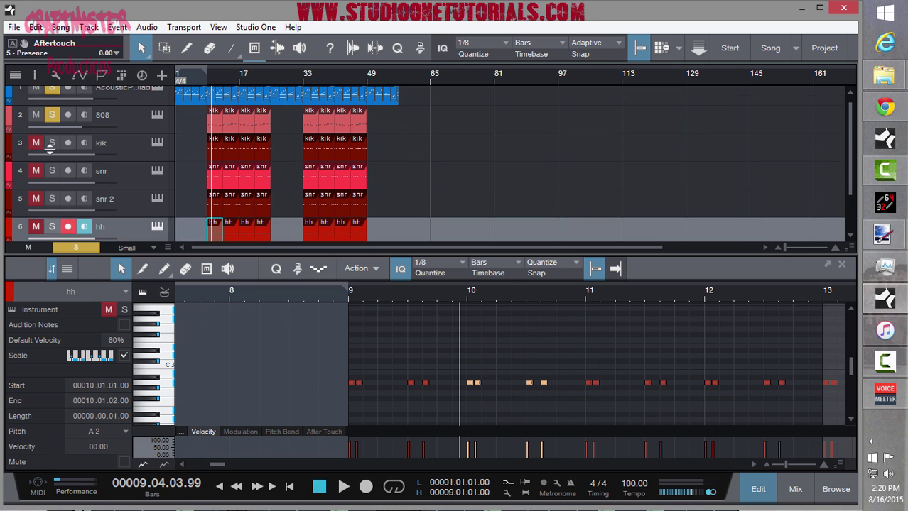
{"action": "left_click_drag", "start_coordinate": [51, 119], "coordinate": [51, 96]}
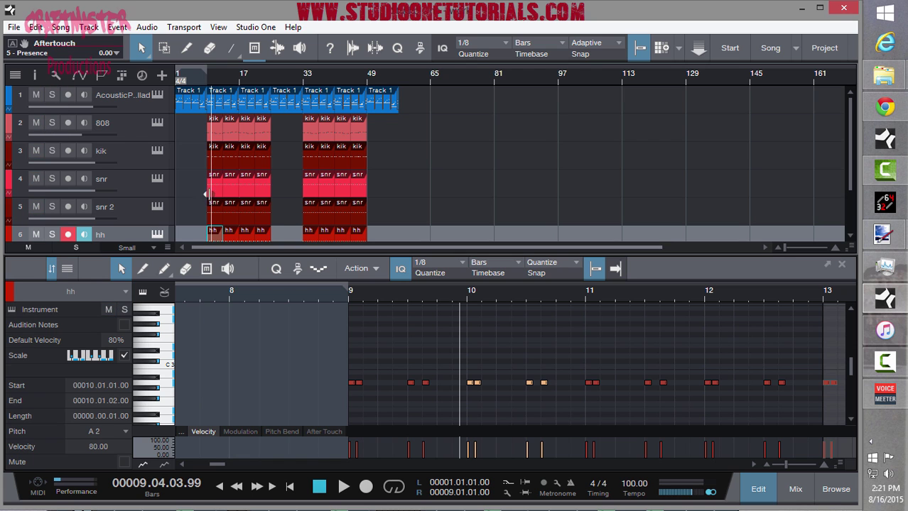
Reduce the tracks to Overview height, open the beat track's audio clip at bar 9 and play from its start
{"action": "left_click_drag", "start_coordinate": [213, 80], "coordinate": [206, 121]}
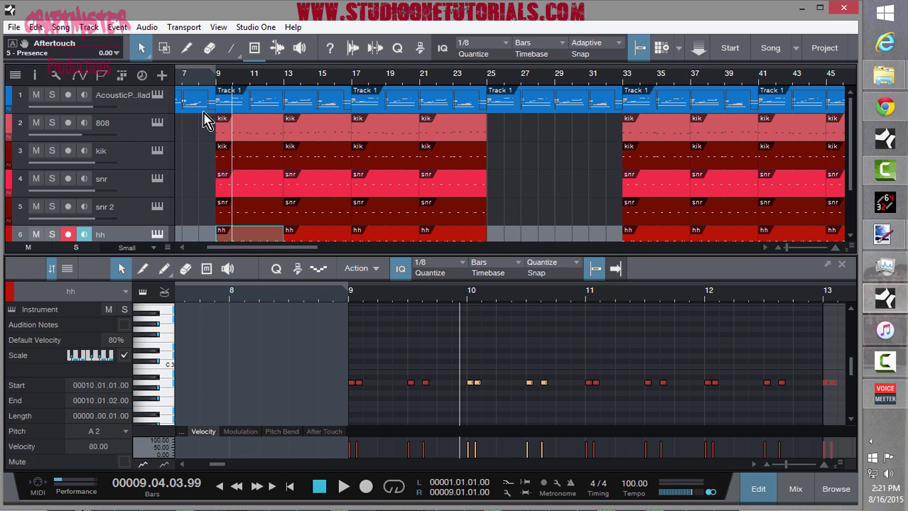
{"action": "scroll", "coordinate": [212, 157], "scroll_direction": "down", "scroll_amount": 4}
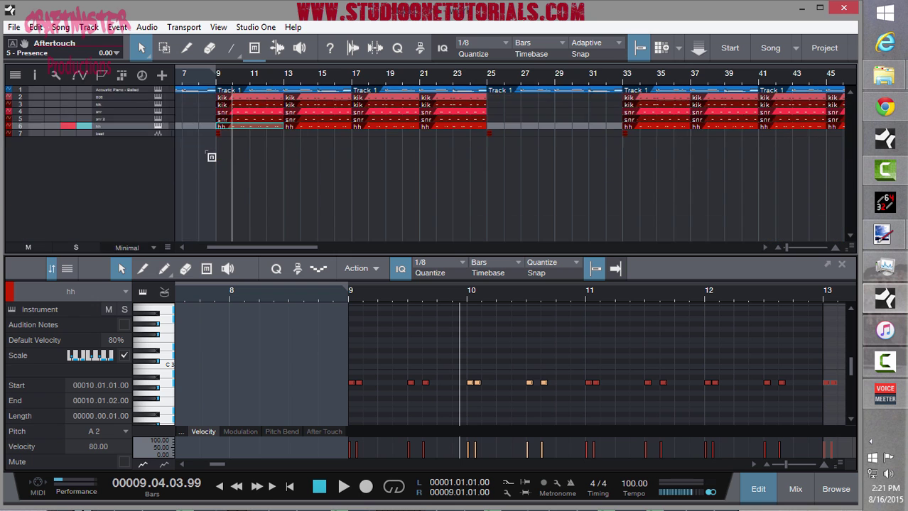
{"action": "scroll", "coordinate": [212, 157], "scroll_direction": "up", "scroll_amount": 6}
{"action": "scroll", "coordinate": [212, 157], "scroll_direction": "down", "scroll_amount": 3}
{"action": "scroll", "coordinate": [212, 157], "scroll_direction": "down", "scroll_amount": 2}
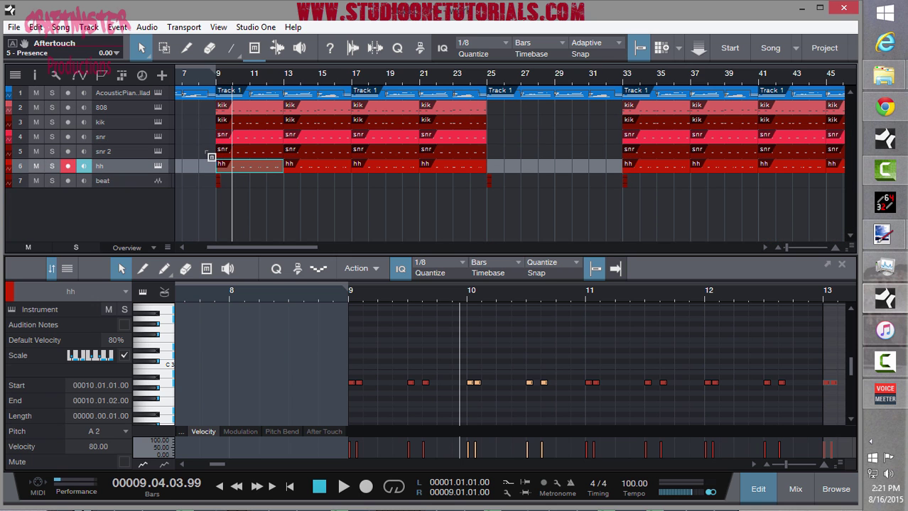
{"action": "left_click_drag", "start_coordinate": [213, 78], "coordinate": [213, 138]}
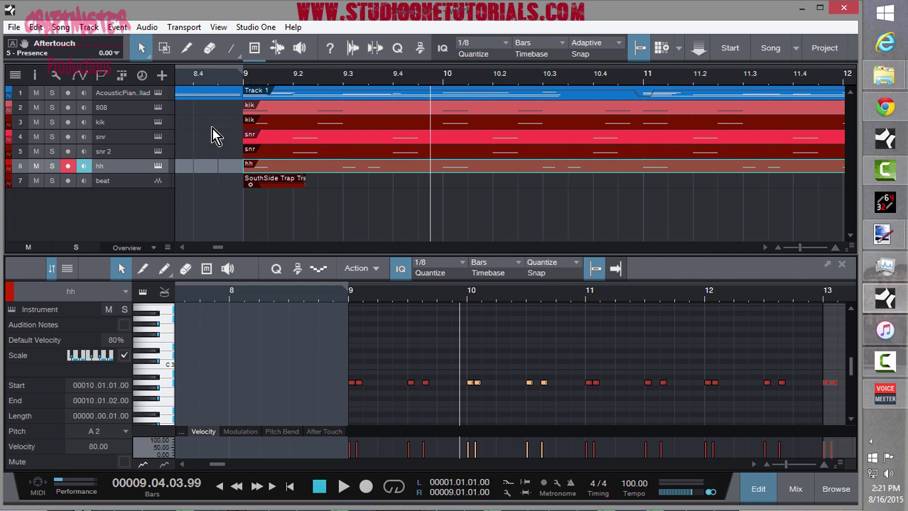
{"action": "left_click", "coordinate": [278, 189]}
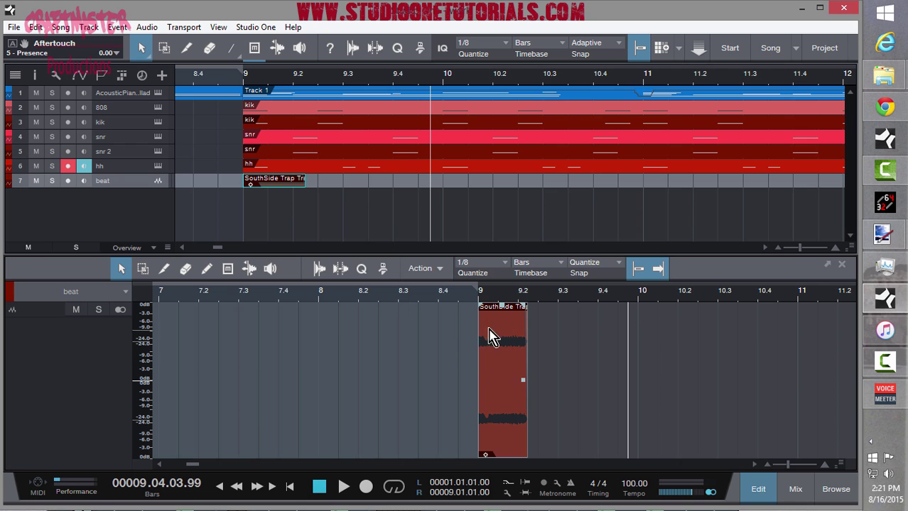
{"action": "left_click", "coordinate": [484, 304]}
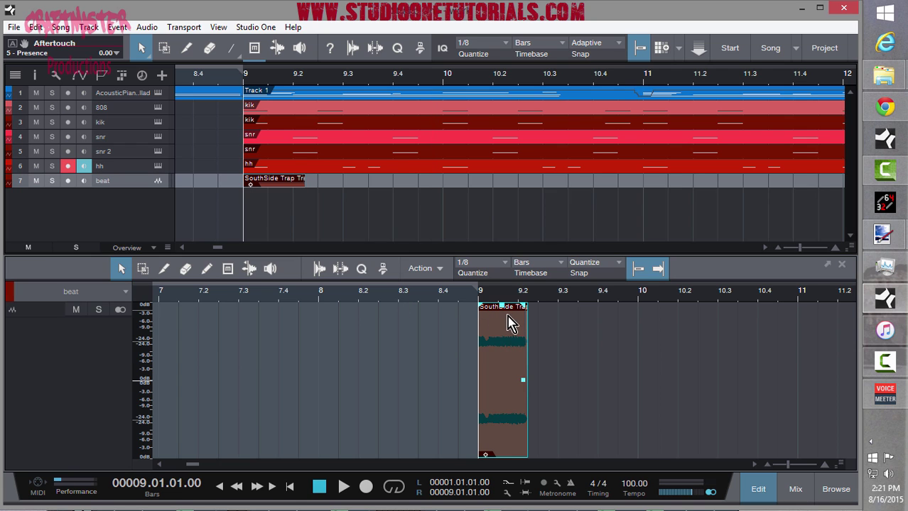
{"action": "key", "text": "space"}
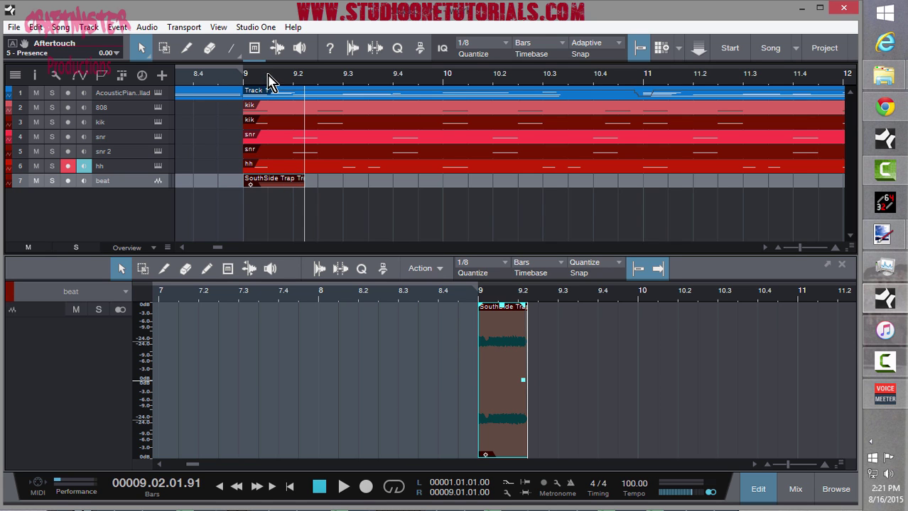
Zoom the arrangement out to show all clips and return the playhead to bar 1
{"action": "left_click_drag", "start_coordinate": [269, 74], "coordinate": [276, 14]}
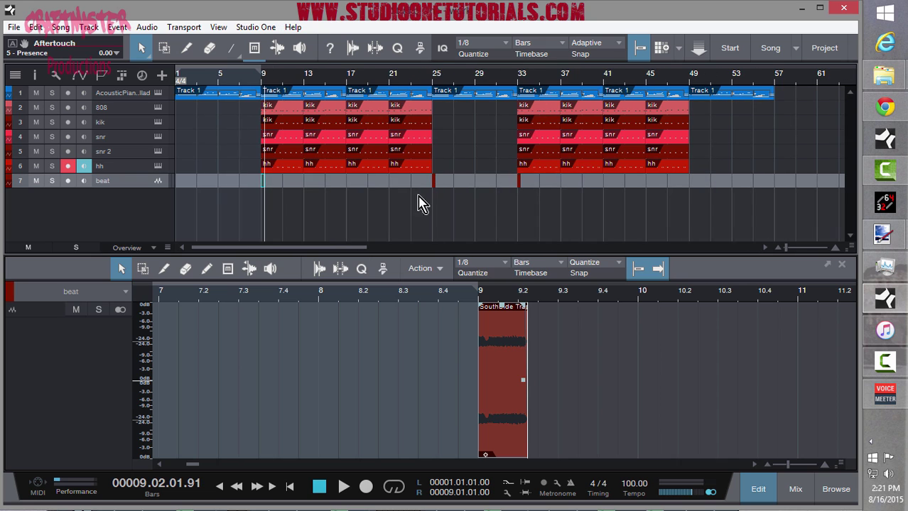
{"action": "left_click", "coordinate": [257, 91]}
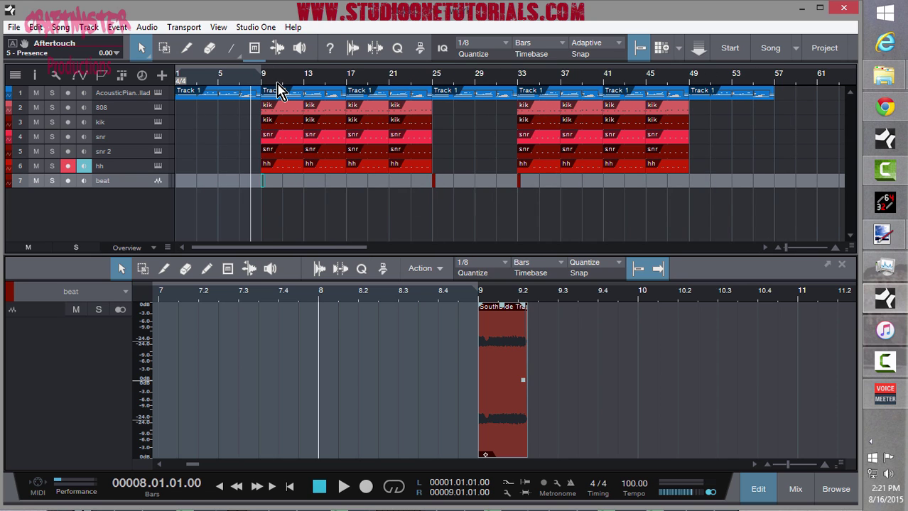
{"action": "left_click", "coordinate": [265, 91]}
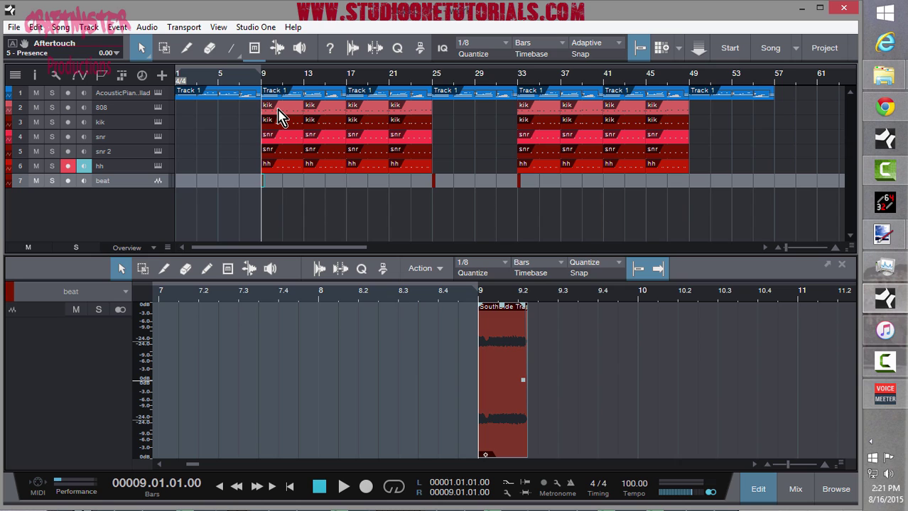
{"action": "key", "text": "Home"}
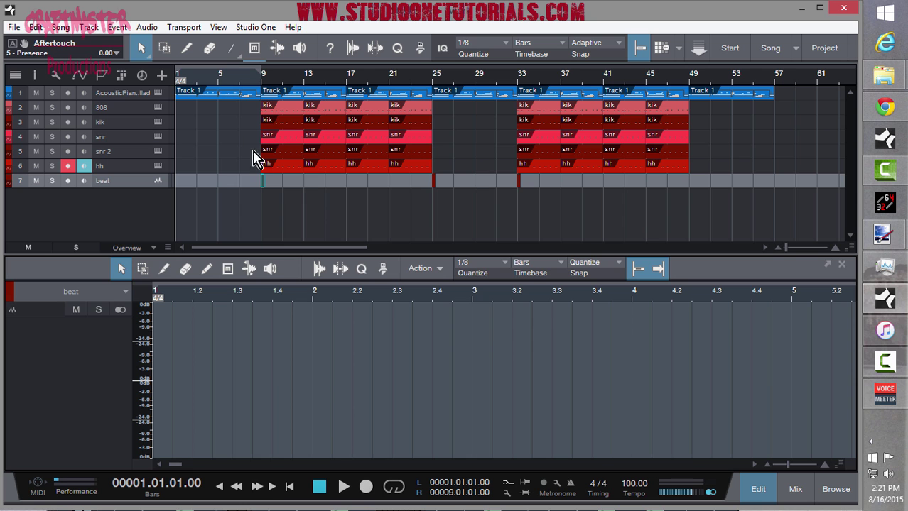
Increase the piano track's height, open its first clip and examine the chord, melody and bass notes in an enlarged note editor
{"action": "left_click_drag", "start_coordinate": [162, 100], "coordinate": [161, 168]}
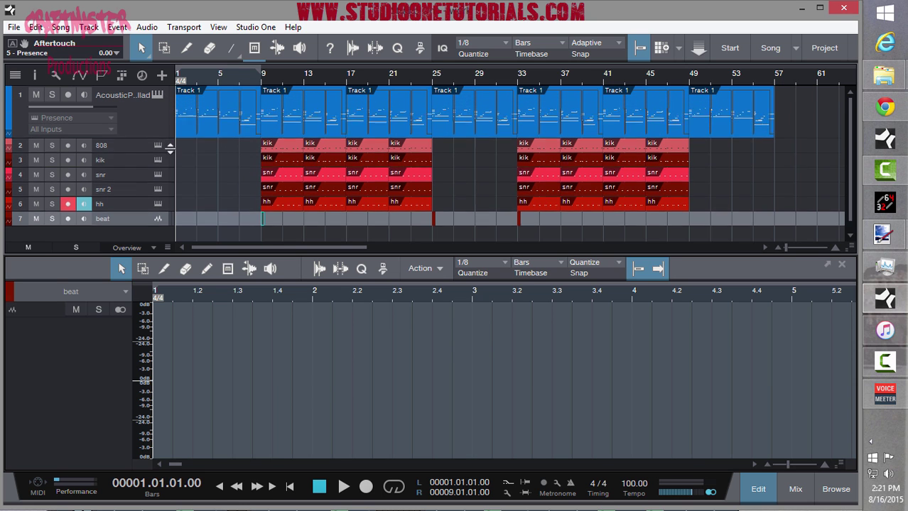
{"action": "left_click", "coordinate": [239, 126]}
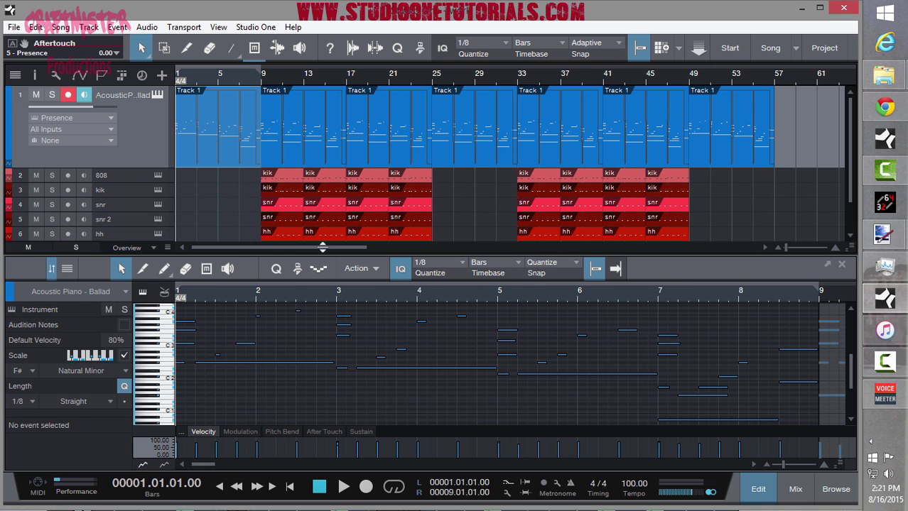
{"action": "left_click_drag", "start_coordinate": [321, 249], "coordinate": [321, 100]}
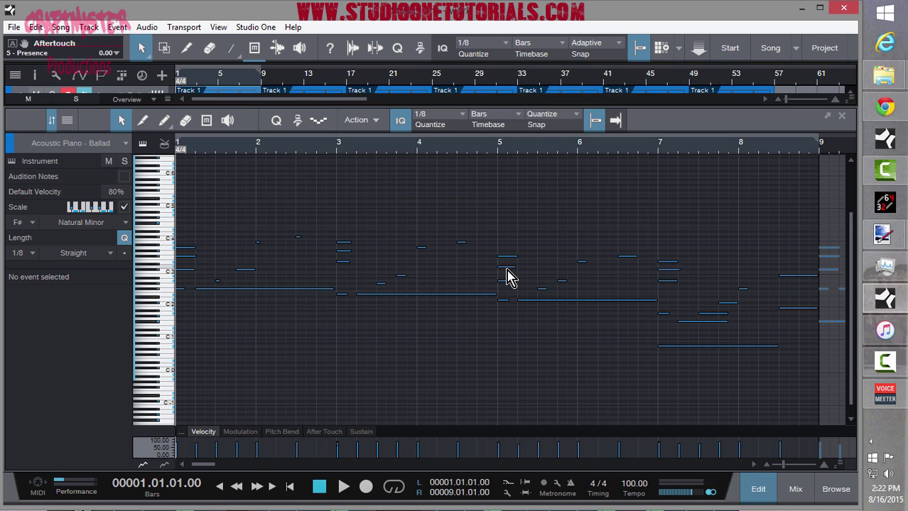
{"action": "mouse_move", "coordinate": [508, 277]}
{"action": "left_click_drag", "start_coordinate": [283, 106], "coordinate": [284, 269]}
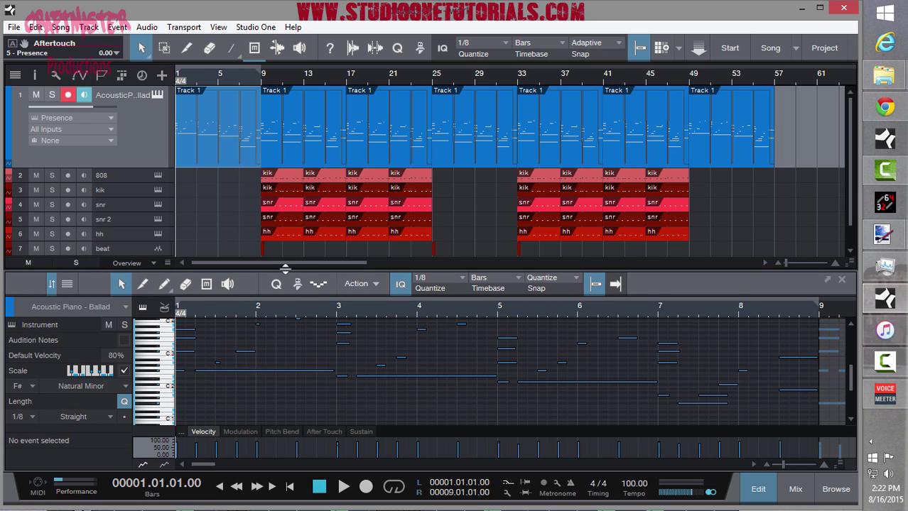